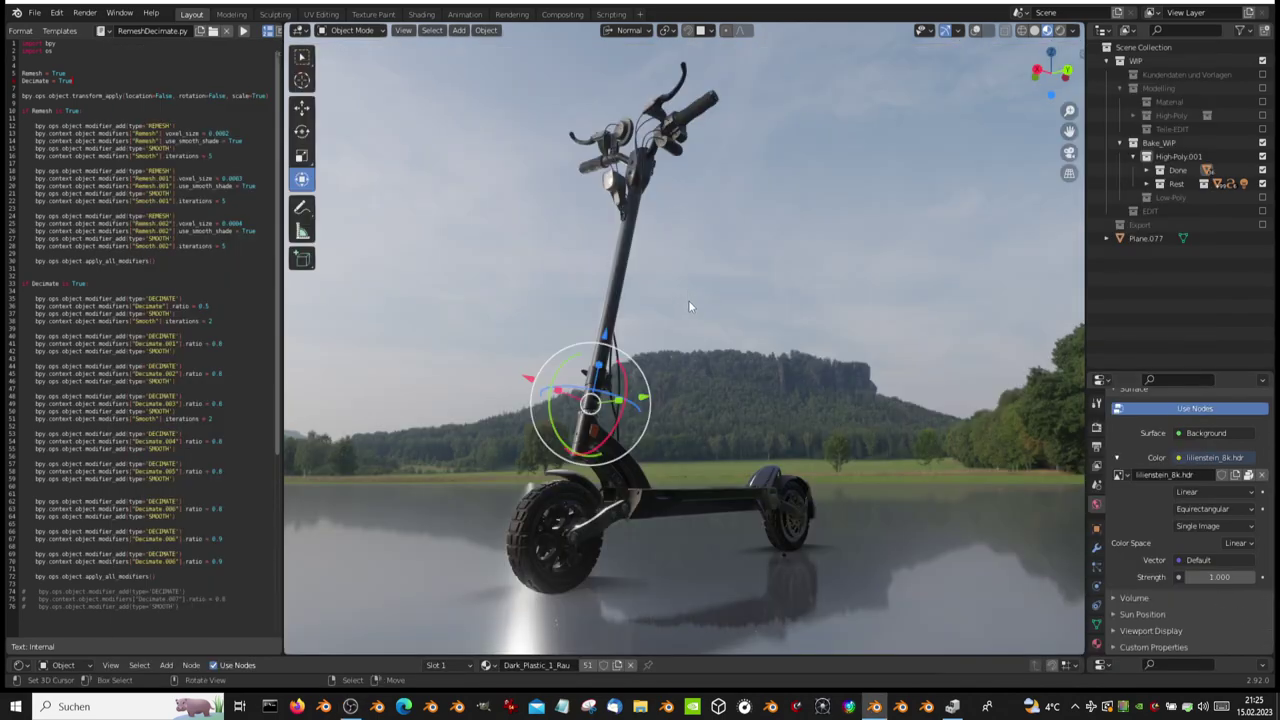
- Orbit to a close view of the scooter's handlebar grip
mouse_move(688, 306)
middle_mouse_down()
mouse_move(780, 374)
mouse_move(778, 357)
mouse_move(819, 328)
mouse_move(708, 367)
mouse_move(748, 307)
mouse_move(874, 356)
mouse_move(996, 335)
mouse_move(619, 320)
mouse_move(658, 337)
mouse_move(523, 318)
mouse_move(777, 353)
mouse_move(724, 332)
mouse_move(601, 434)
mouse_move(617, 362)
middle_mouse_up()
- Zoom in and tilt the view along the handlebar grip's bumpy surface
scroll(617, 362, "up", 2)
scroll(640, 285, "up", 2)
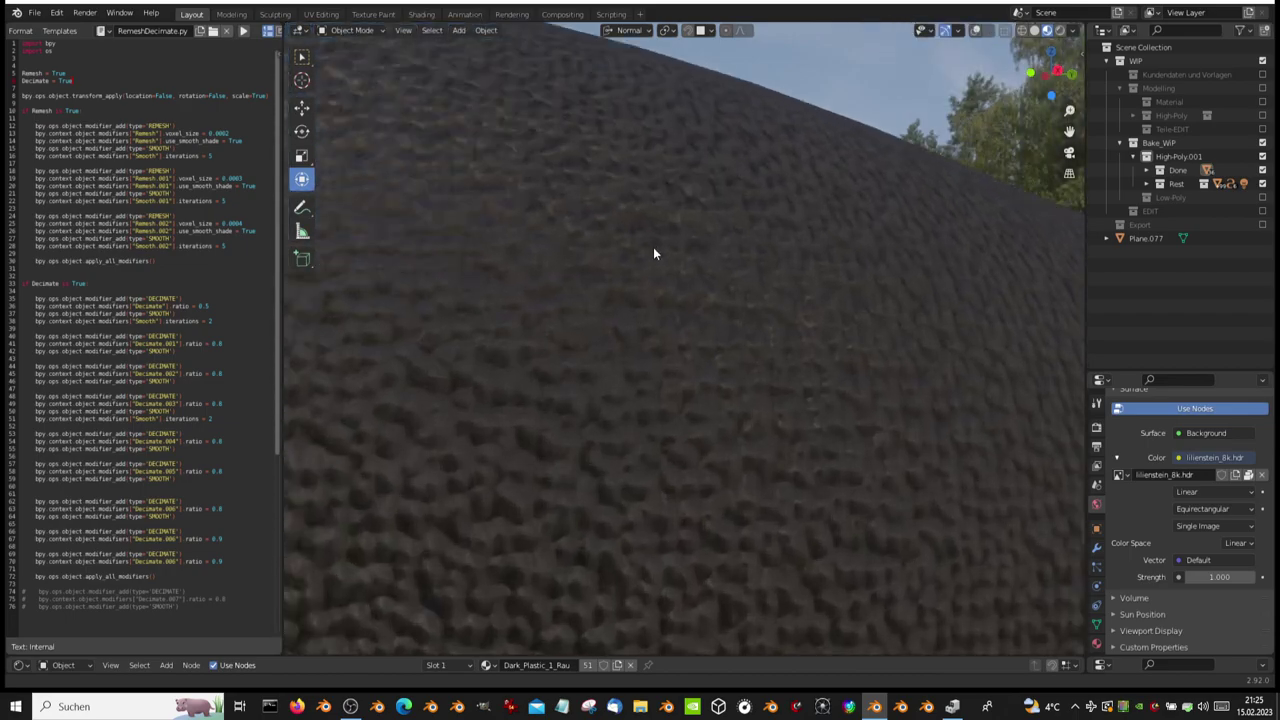
scroll(653, 247, "up", 2)
scroll(658, 237, "up", 2)
mouse_move(660, 237)
middle_mouse_down()
mouse_move(694, 240)
mouse_move(737, 277)
mouse_move(606, 366)
mouse_move(705, 385)
mouse_move(528, 301)
mouse_move(513, 377)
mouse_move(942, 305)
mouse_move(810, 312)
mouse_move(766, 287)
mouse_move(640, 420)
middle_mouse_up()
scroll(710, 382, "down", 3)
scroll(712, 378, "down", 3)
scroll(528, 301, "down", 3)
scroll(598, 561, "down", 3)
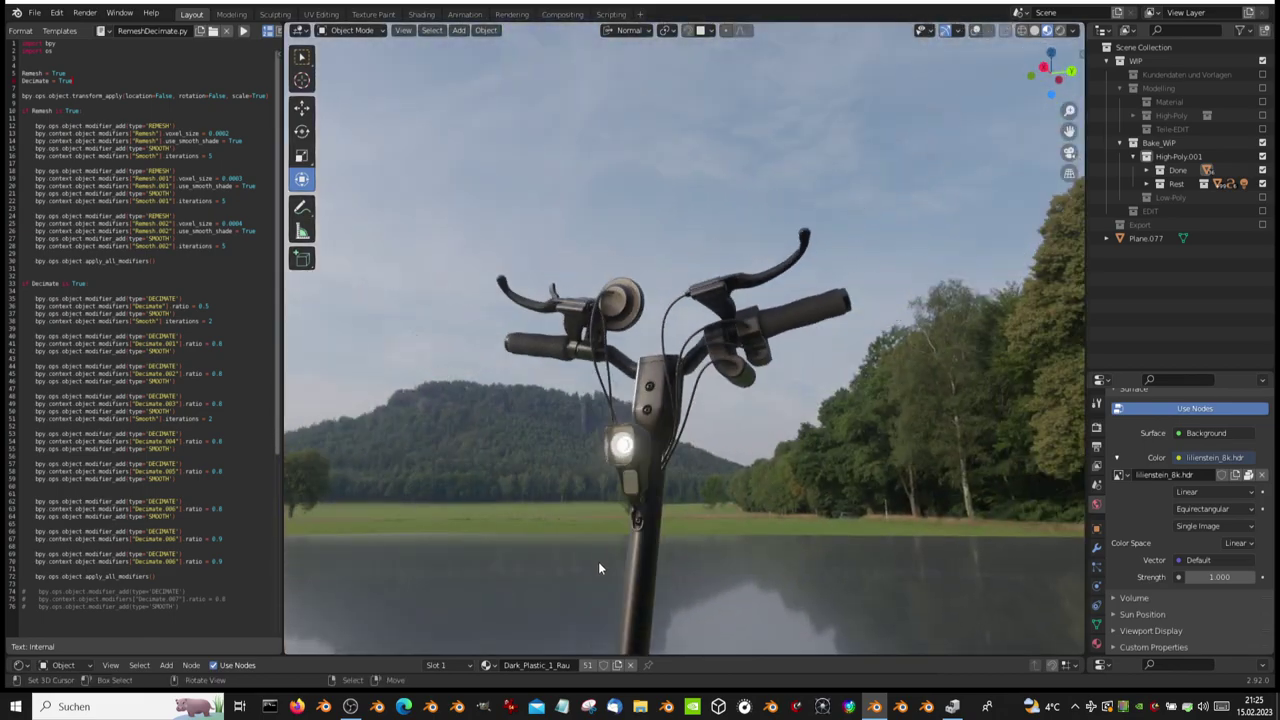
- Orbit from the front of the handlebar down to the front wheel, then round to the rear disc brake
middle_click_drag(598, 561, 646, 332)
scroll(646, 332, "up", 3)
mouse_move(629, 50)
middle_mouse_down()
mouse_move(632, 562)
mouse_move(646, 536)
mouse_move(650, 616)
middle_mouse_up()
scroll(676, 504, "up", 4)
mouse_move(676, 504)
middle_mouse_down()
mouse_move(894, 474)
mouse_move(686, 416)
mouse_move(566, 439)
mouse_move(676, 310)
mouse_move(733, 316)
middle_mouse_up()
scroll(686, 416, "up", 3)
scroll(676, 310, "up", 3)
- Select the dark plastic brake caliper and orbit around it and the rear wheel
left_click(757, 334)
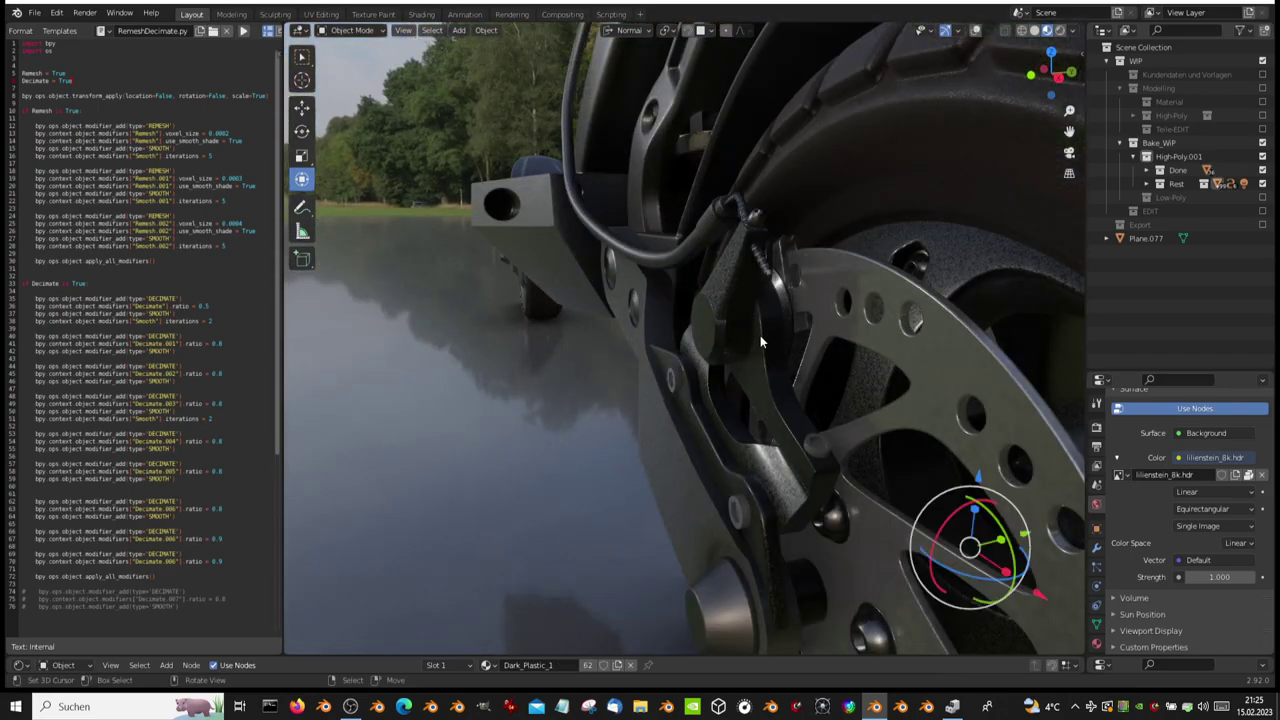
scroll(760, 340, "up", 3)
mouse_move(709, 302)
middle_mouse_down()
mouse_move(795, 413)
mouse_move(816, 375)
mouse_move(740, 346)
mouse_move(718, 285)
mouse_move(916, 270)
mouse_move(984, 294)
mouse_move(892, 401)
mouse_move(770, 377)
middle_mouse_up()
mouse_move(566, 339)
middle_mouse_down()
mouse_move(580, 232)
mouse_move(599, 257)
mouse_move(772, 318)
mouse_move(727, 352)
mouse_move(814, 344)
mouse_move(788, 350)
mouse_move(785, 367)
mouse_move(526, 363)
mouse_move(674, 334)
mouse_move(571, 190)
mouse_move(709, 269)
mouse_move(677, 266)
middle_mouse_up()
- Maximize the 3D viewport and orbit low past the kickstand to the rear wheel
key("ctrl+space")
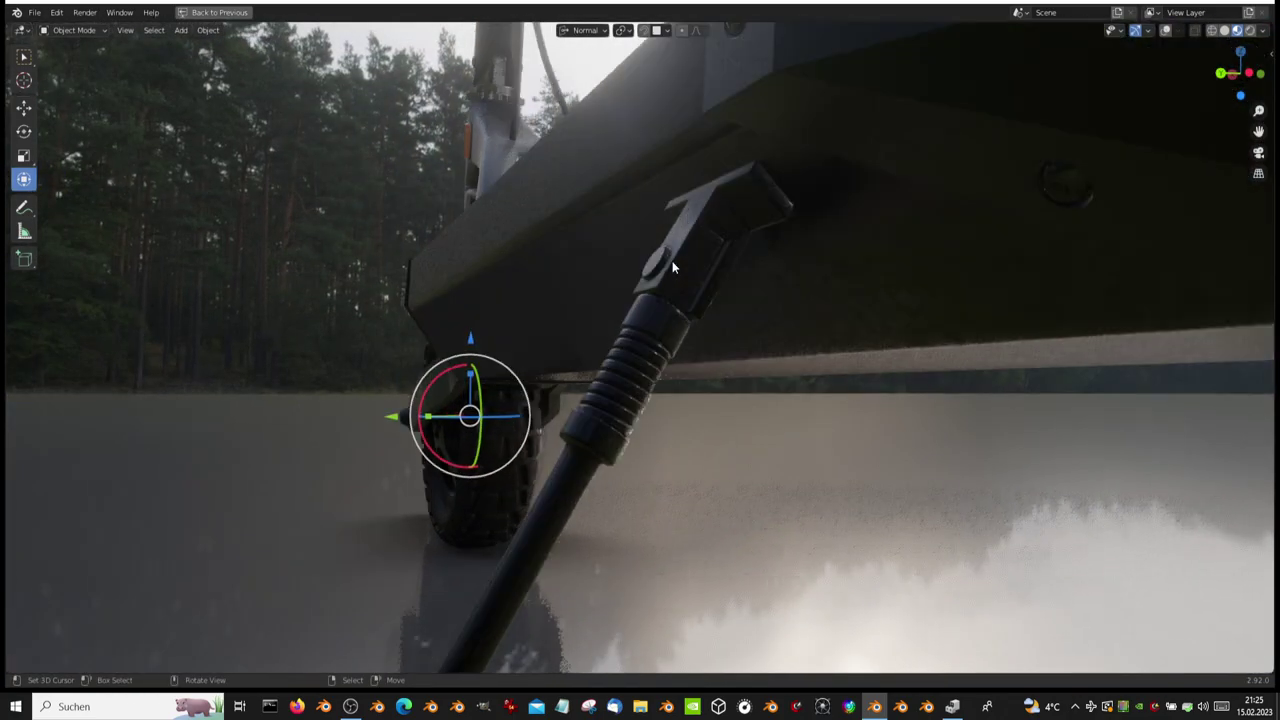
mouse_move(670, 260)
middle_mouse_down()
mouse_move(542, 239)
mouse_move(411, 245)
mouse_move(839, 279)
mouse_move(760, 266)
mouse_move(647, 284)
mouse_move(665, 166)
mouse_move(555, 161)
mouse_move(695, 181)
mouse_move(646, 161)
middle_mouse_up()
scroll(648, 399, "up", 3)
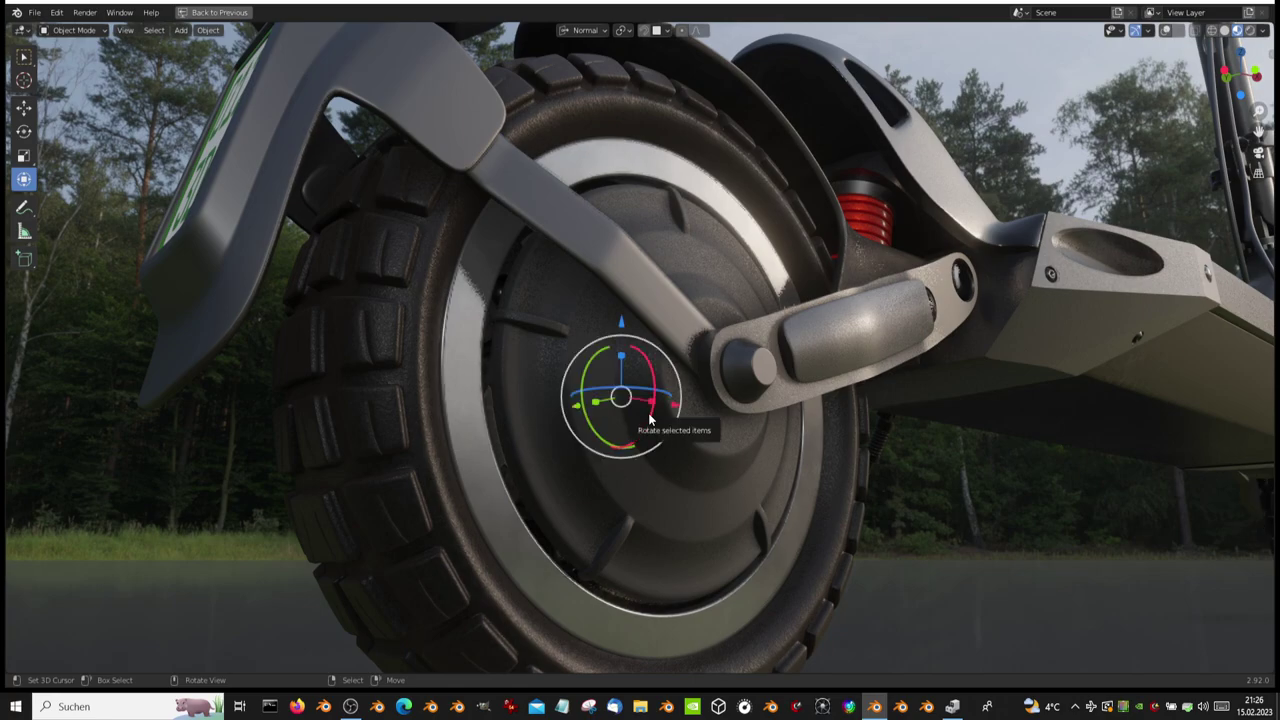
scroll(648, 419, "down", 3)
mouse_move(668, 372)
middle_mouse_down()
mouse_move(630, 383)
mouse_move(520, 341)
mouse_move(681, 374)
mouse_move(619, 366)
middle_mouse_up()
- Hide the rear tyre and isolate the brake disc in local view
key("h")
key("h")
mouse_move(704, 327)
middle_mouse_down()
mouse_move(612, 352)
mouse_move(817, 332)
mouse_move(700, 450)
mouse_move(950, 460)
middle_mouse_up()
left_click(680, 455)
key("KP_Divide")
- Show the isolated disc in solid shading and briefly check it in edit mode
left_click(1224, 30)
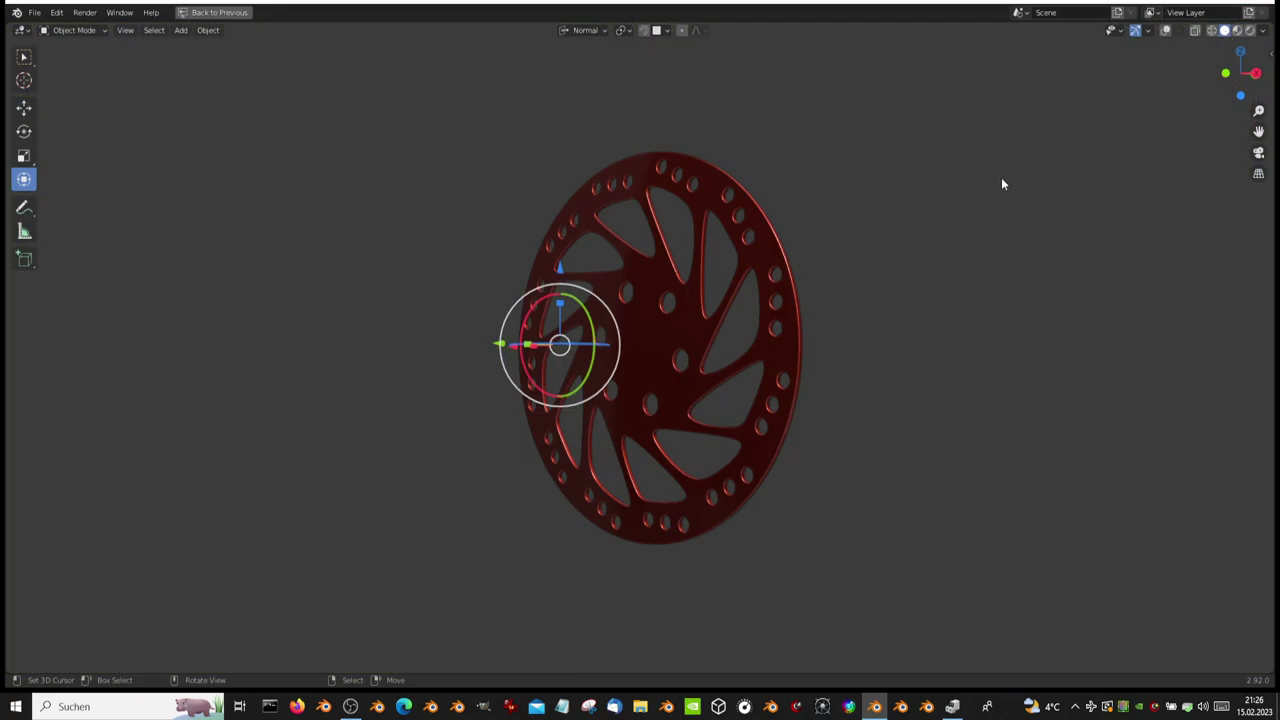
mouse_move(1001, 177)
middle_mouse_down()
mouse_move(745, 343)
mouse_move(1050, 169)
middle_mouse_up()
key("Tab")
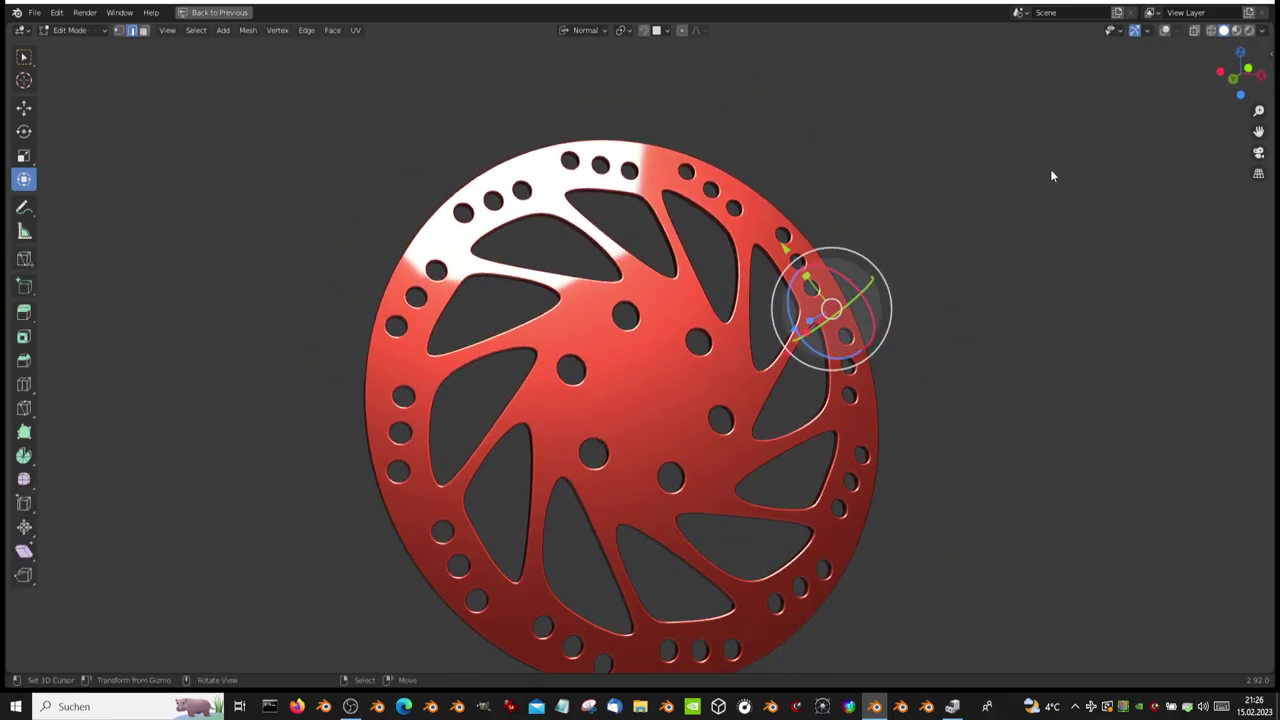
key("Tab")
- Turn on the wireframe and statistics overlays and zoom in on the disc edge-on
left_click(1166, 33)
scroll(934, 300, "up", 3)
scroll(863, 291, "up", 3)
scroll(851, 340, "up", 2)
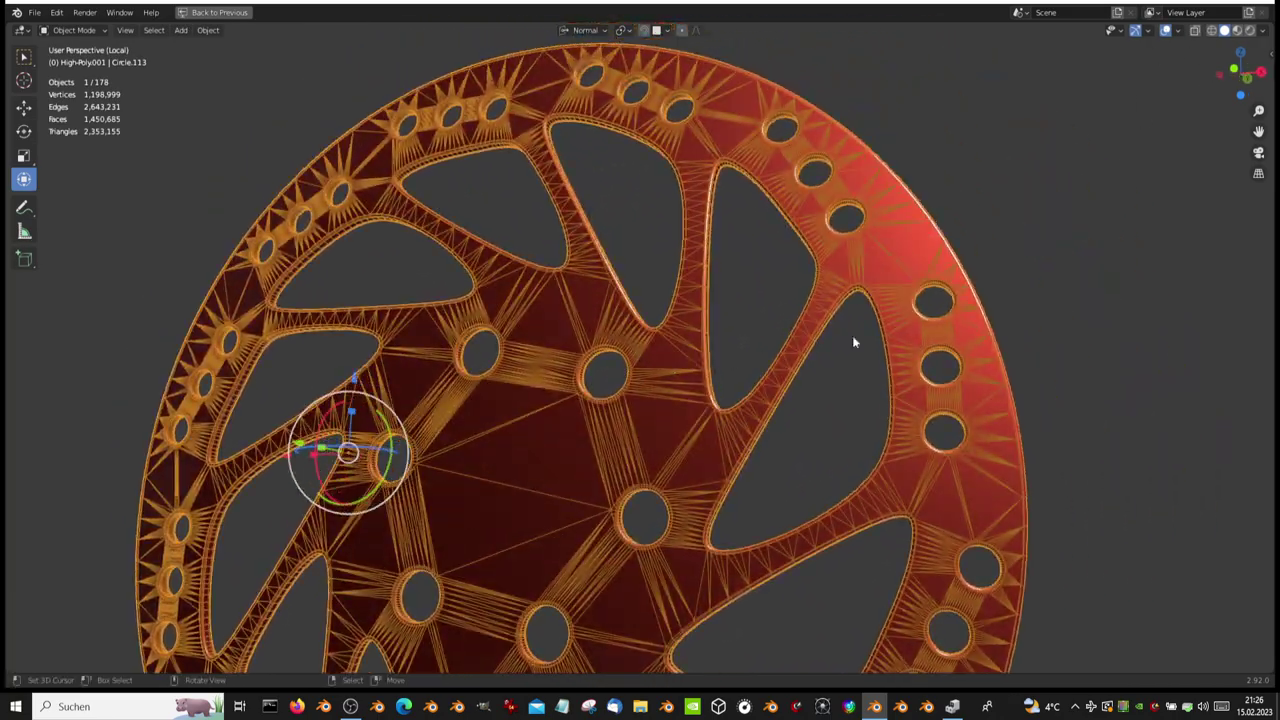
scroll(766, 406, "up", 2)
scroll(797, 343, "up", 2)
mouse_move(797, 343)
middle_mouse_down()
mouse_move(700, 383)
mouse_move(578, 338)
mouse_move(697, 421)
mouse_move(771, 291)
mouse_move(726, 332)
mouse_move(631, 371)
mouse_move(503, 366)
mouse_move(838, 328)
mouse_move(800, 286)
middle_mouse_up()
scroll(650, 348, "up", 2)
scroll(631, 354, "up", 2)
scroll(800, 286, "down", 2)
scroll(809, 289, "up", 2)
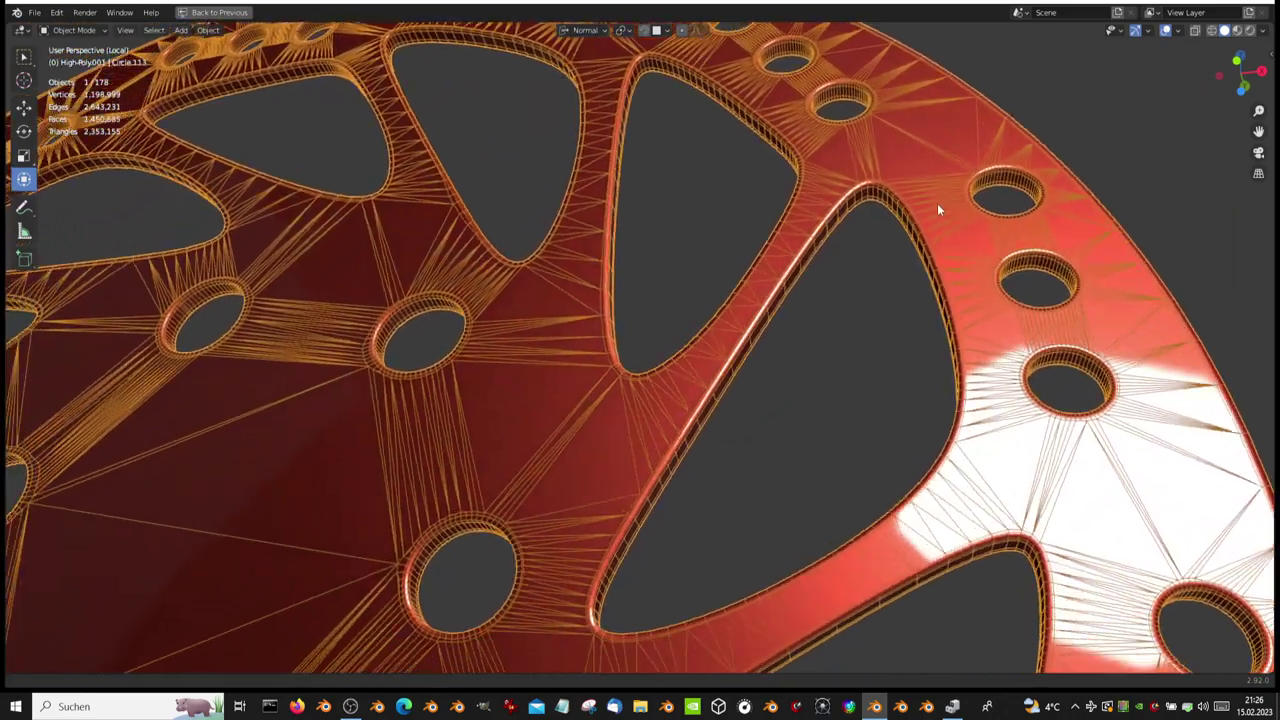
scroll(937, 209, "up", 2)
- Exit local view and show the whole scooter in material preview from its other side
key("alt+a")
scroll(726, 257, "down", 6)
scroll(726, 257, "down", 1)
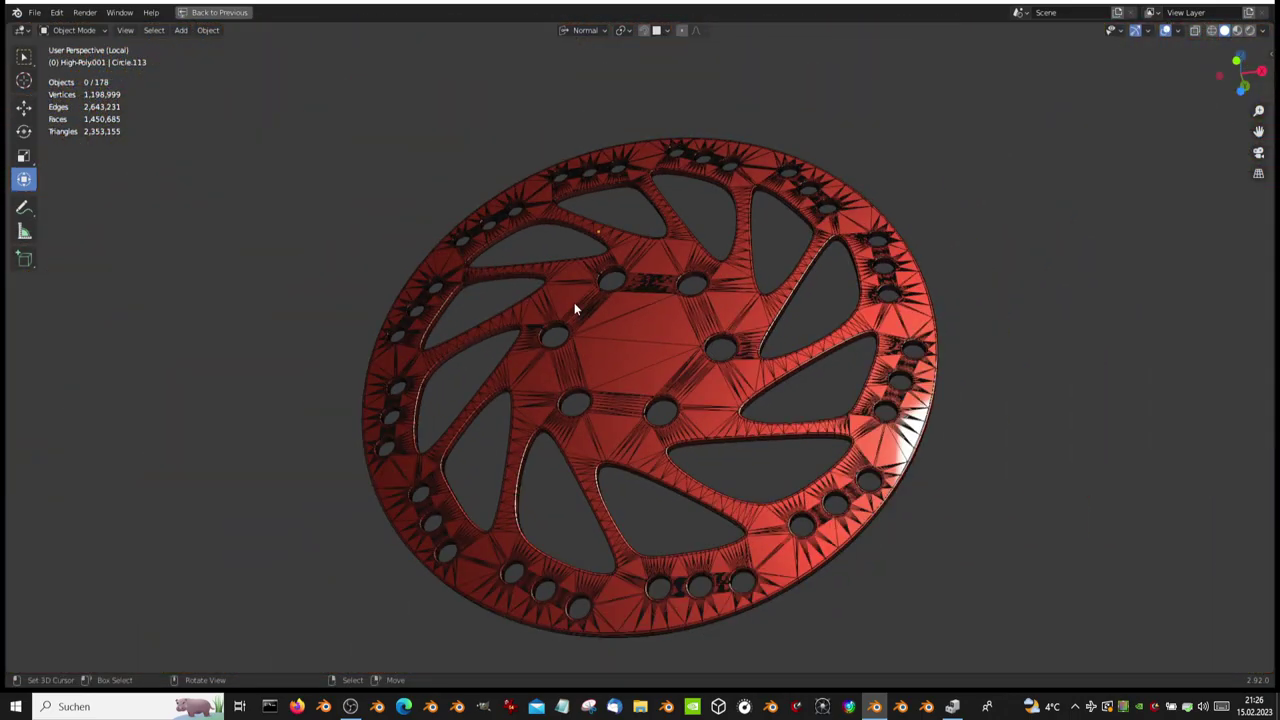
key("KP_Divide")
middle_click_drag(646, 285, 732, 325)
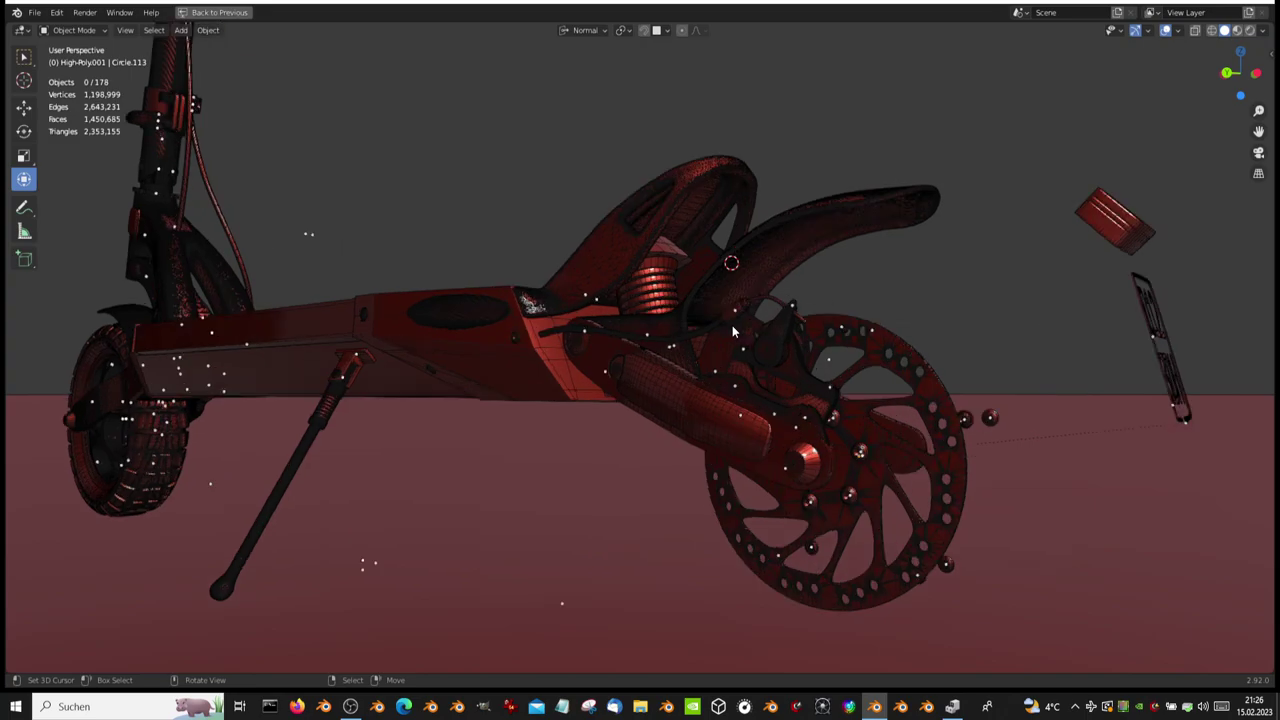
left_click(1249, 30)
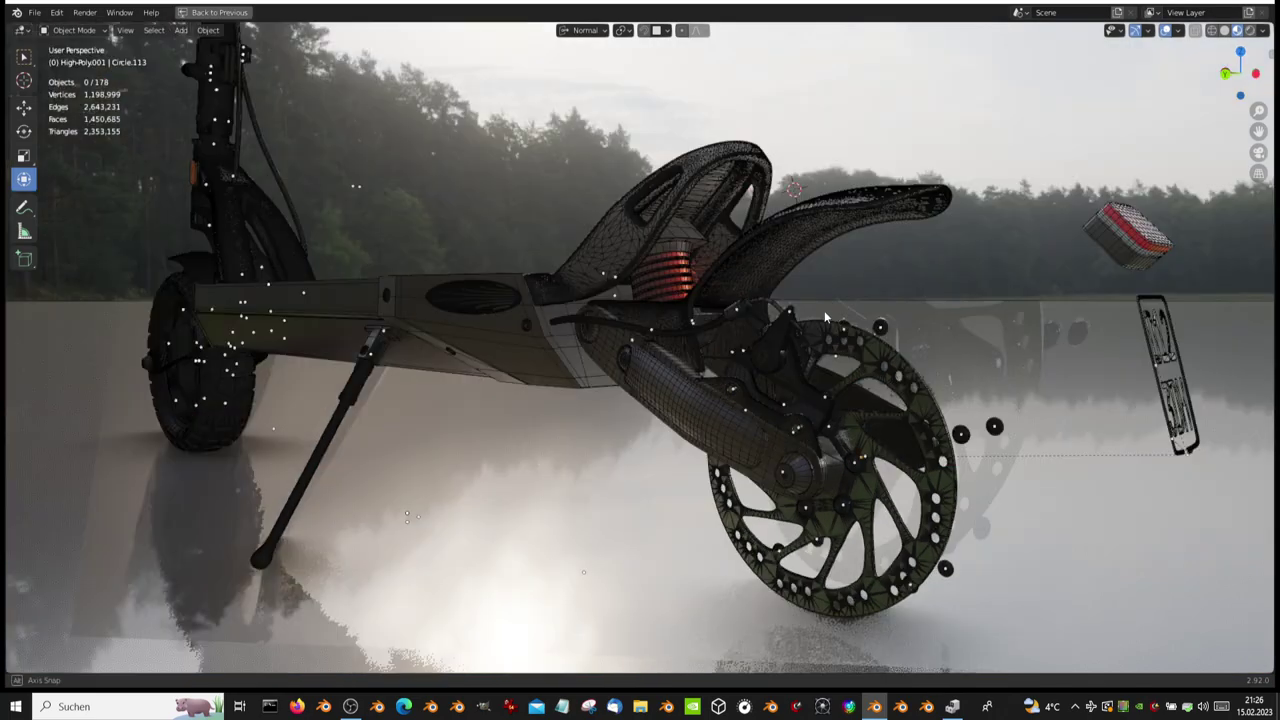
mouse_move(824, 310)
middle_mouse_down()
mouse_move(711, 323)
mouse_move(646, 308)
mouse_move(338, 412)
middle_mouse_up()
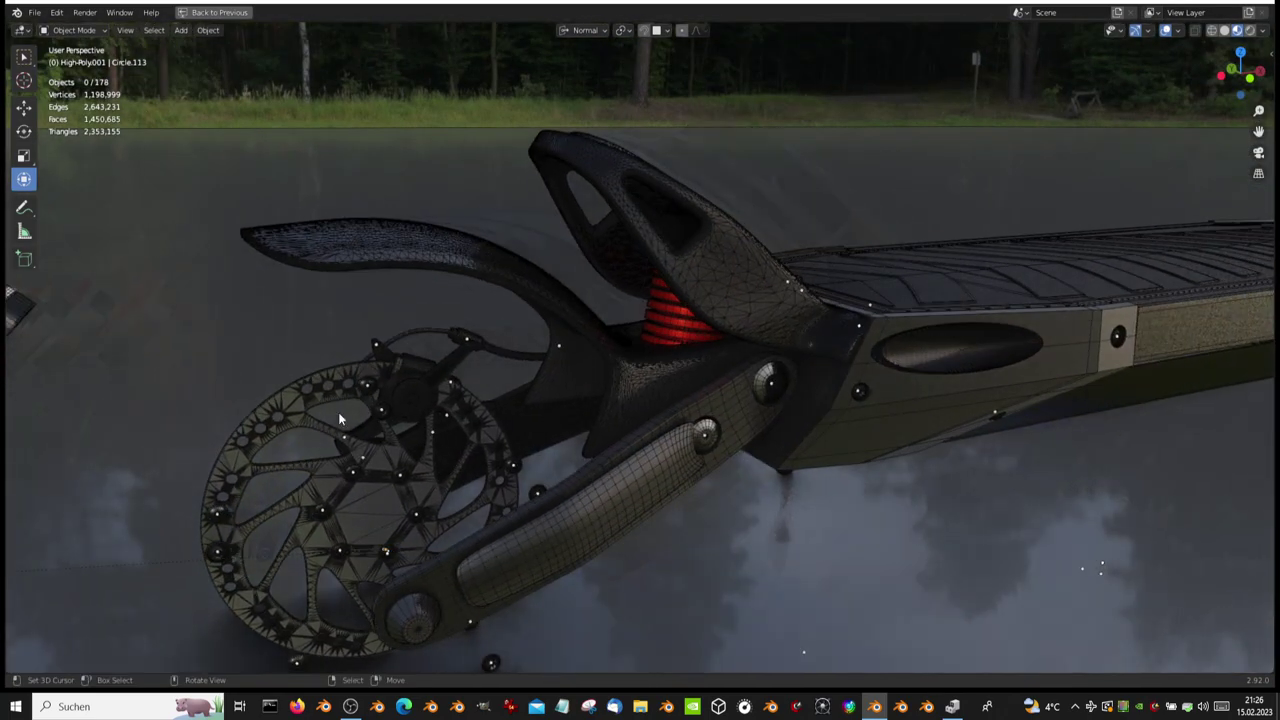
- Delete the rear brake disc and isolate the curved mudguard above the rear wheel
left_click(256, 410)
key("Delete")
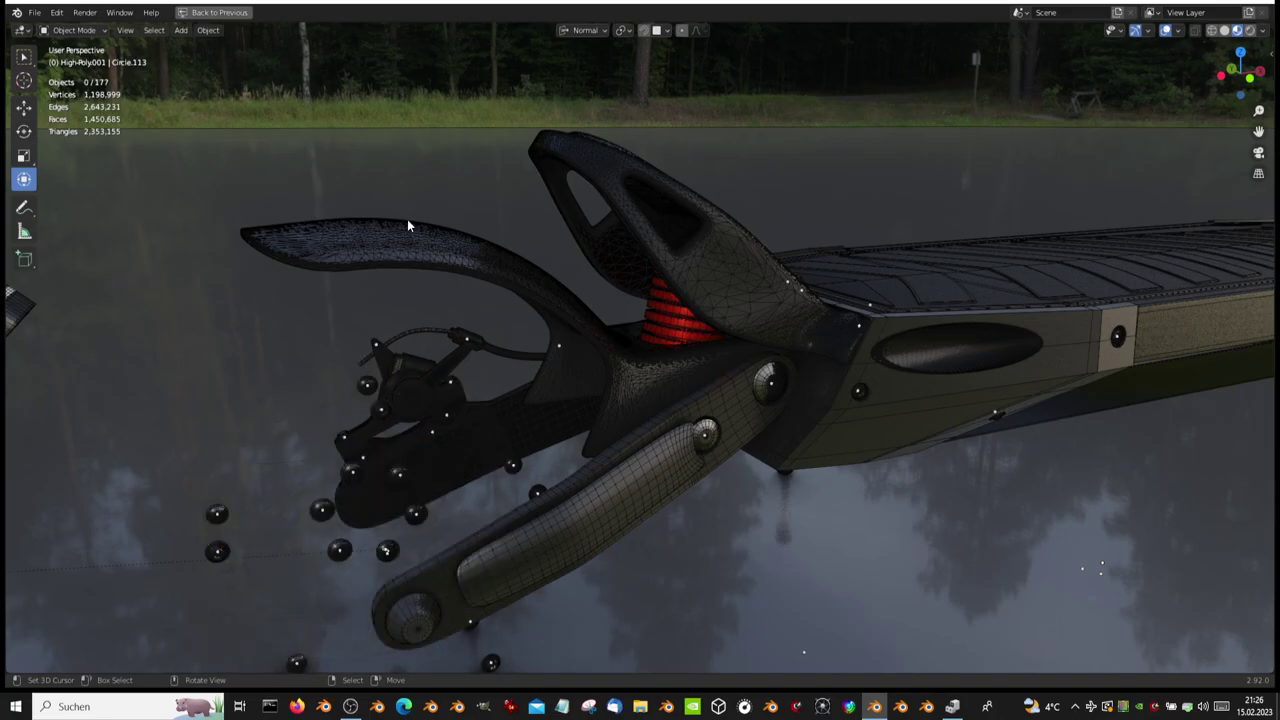
left_click(402, 244)
key("KP_Divide")
- Deselect the isolated mudguard and orbit to look up at it from below
scroll(444, 236, "up", 3)
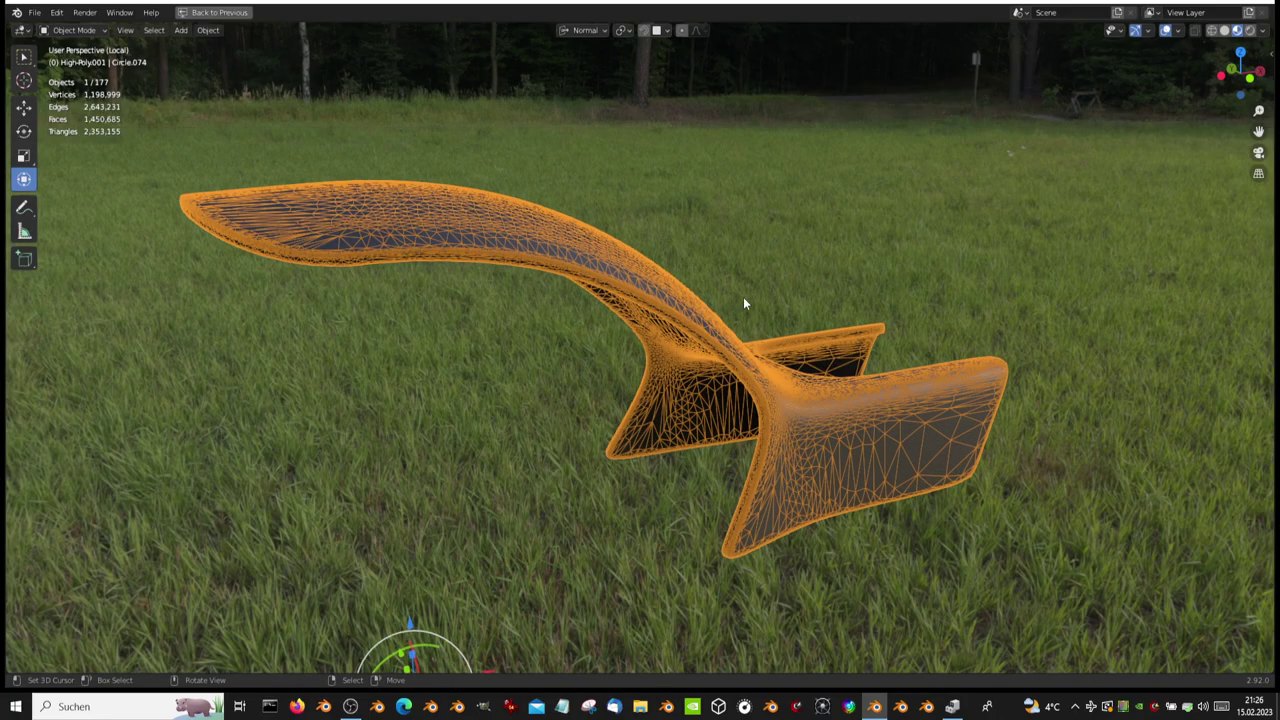
mouse_move(743, 297)
middle_mouse_down()
mouse_move(492, 308)
mouse_move(830, 381)
middle_mouse_up()
left_click(830, 381)
scroll(775, 348, "up", 5)
mouse_move(775, 348)
middle_mouse_down()
mouse_move(558, 323)
mouse_move(418, 335)
mouse_move(751, 351)
mouse_move(666, 243)
mouse_move(580, 337)
mouse_move(472, 305)
mouse_move(654, 232)
mouse_move(717, 223)
mouse_move(846, 297)
mouse_move(962, 320)
mouse_move(1132, 182)
mouse_move(1215, 70)
middle_mouse_up()
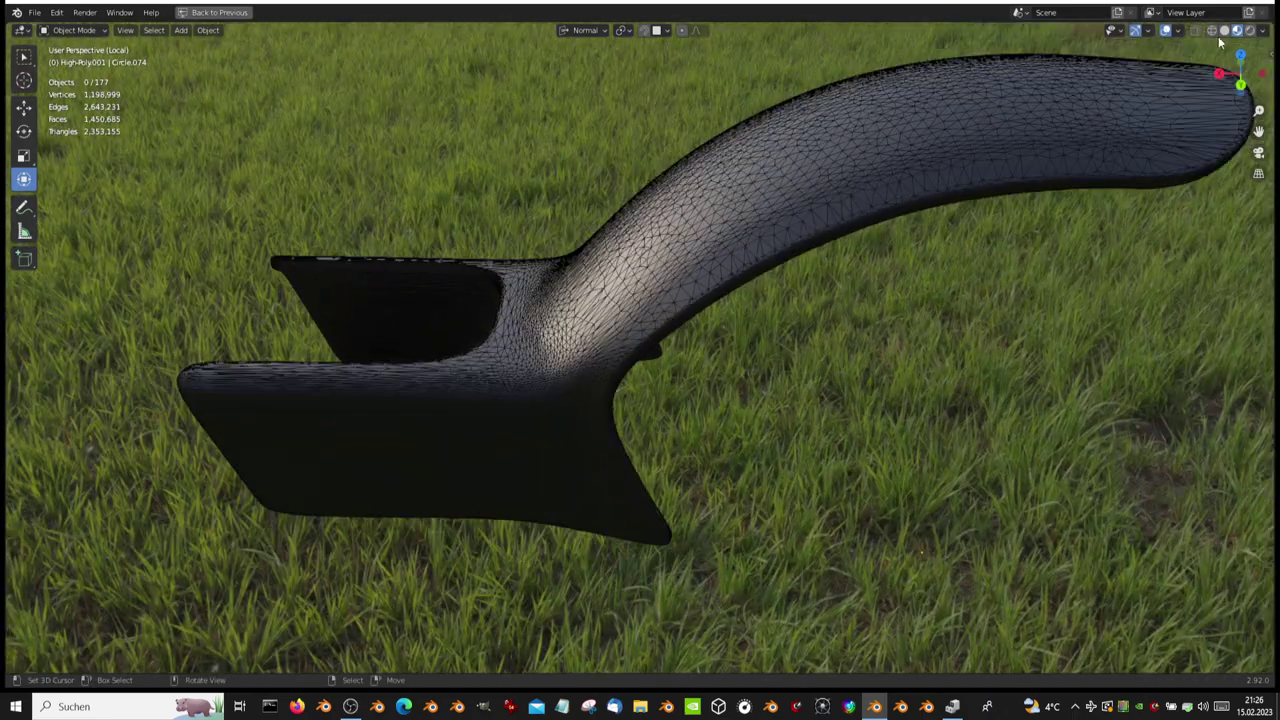
- Compare the mudguard in solid and material preview shading, with overlays hidden and shown
left_click(1225, 30)
mouse_move(690, 280)
middle_mouse_down()
mouse_move(809, 235)
mouse_move(903, 247)
mouse_move(921, 235)
mouse_move(632, 372)
mouse_move(829, 323)
mouse_move(960, 263)
mouse_move(1111, 266)
middle_mouse_up()
left_click(1166, 30)
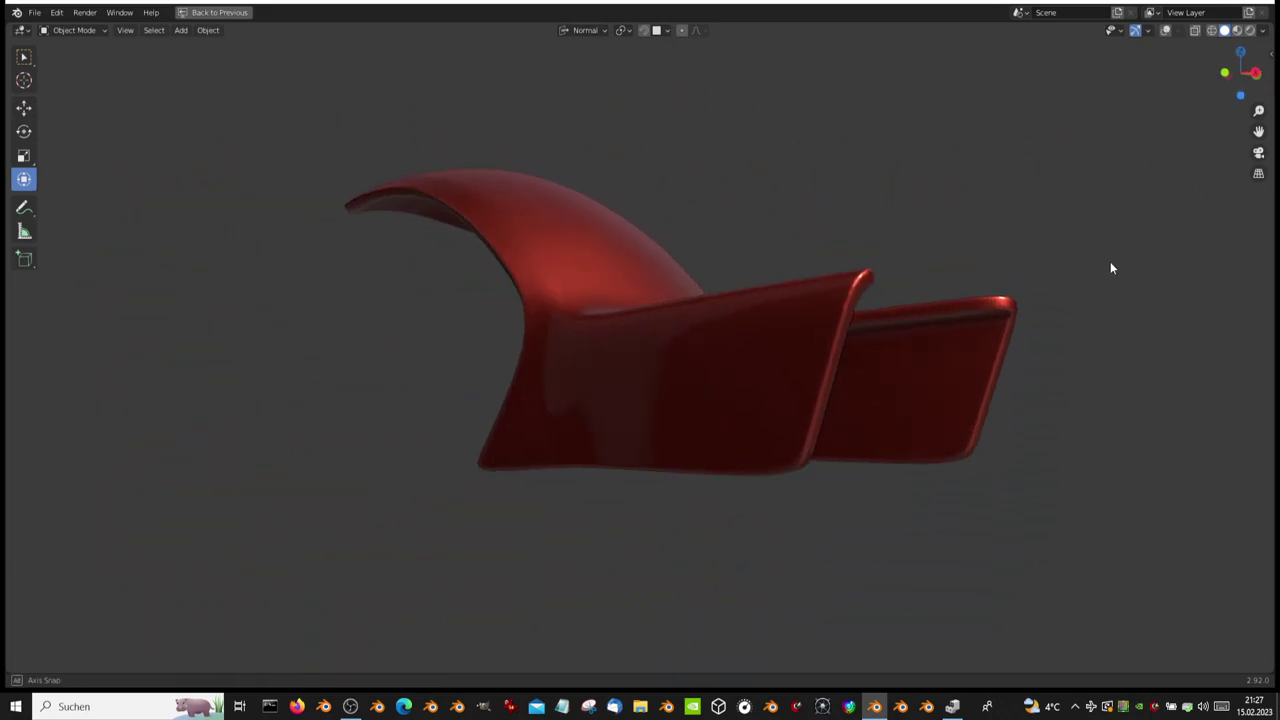
left_click(1166, 30)
middle_click_drag(1026, 164, 1180, 60)
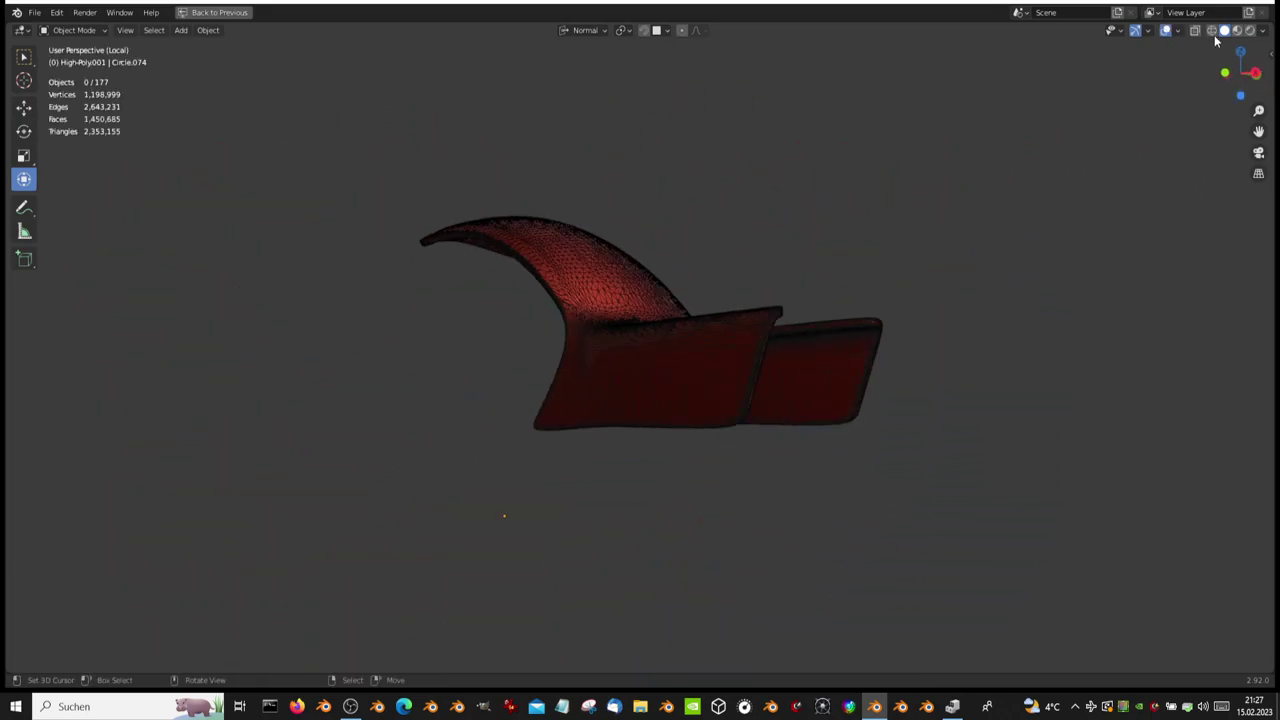
left_click(1237, 30)
mouse_move(935, 271)
middle_mouse_down()
mouse_move(671, 334)
mouse_move(580, 337)
mouse_move(745, 279)
mouse_move(798, 318)
mouse_move(520, 265)
mouse_move(760, 255)
middle_mouse_up()
- Return to the whole scooter in solid shading with overlays hidden, viewing the rear wheel
key("KP_Divide")
scroll(581, 338, "down", 5)
scroll(556, 280, "up", 2)
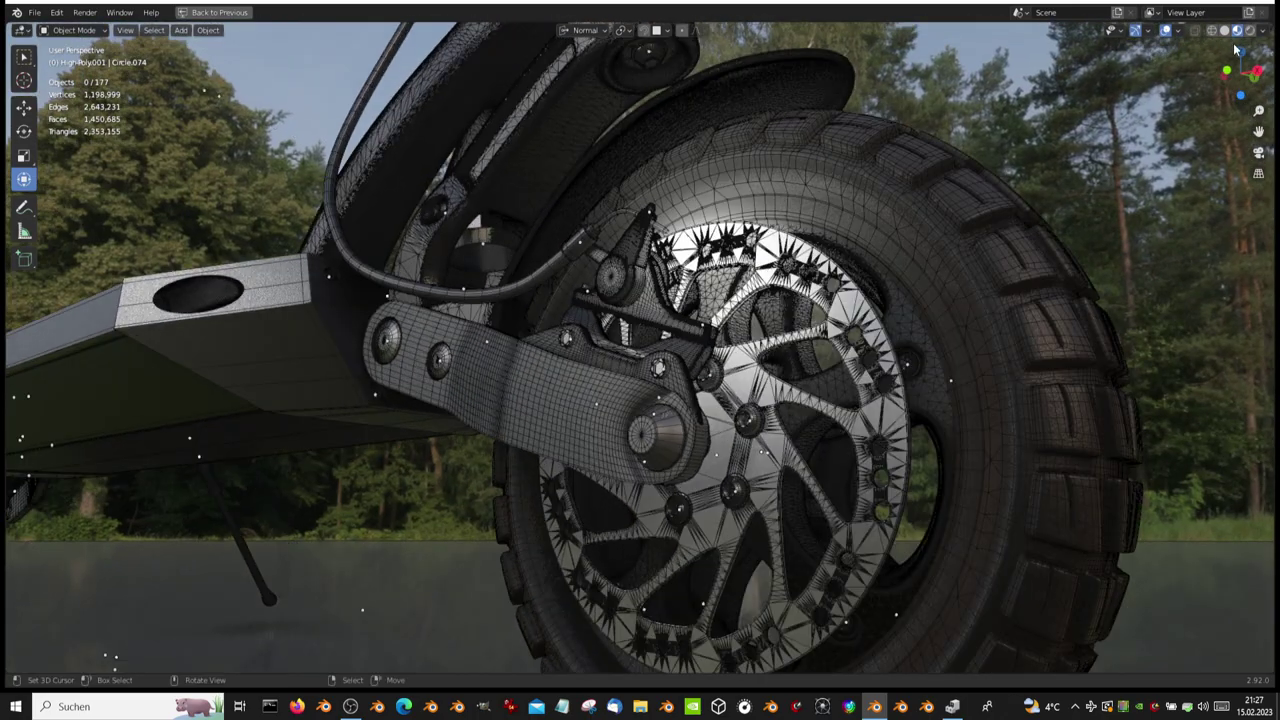
left_click(1224, 30)
key("a")
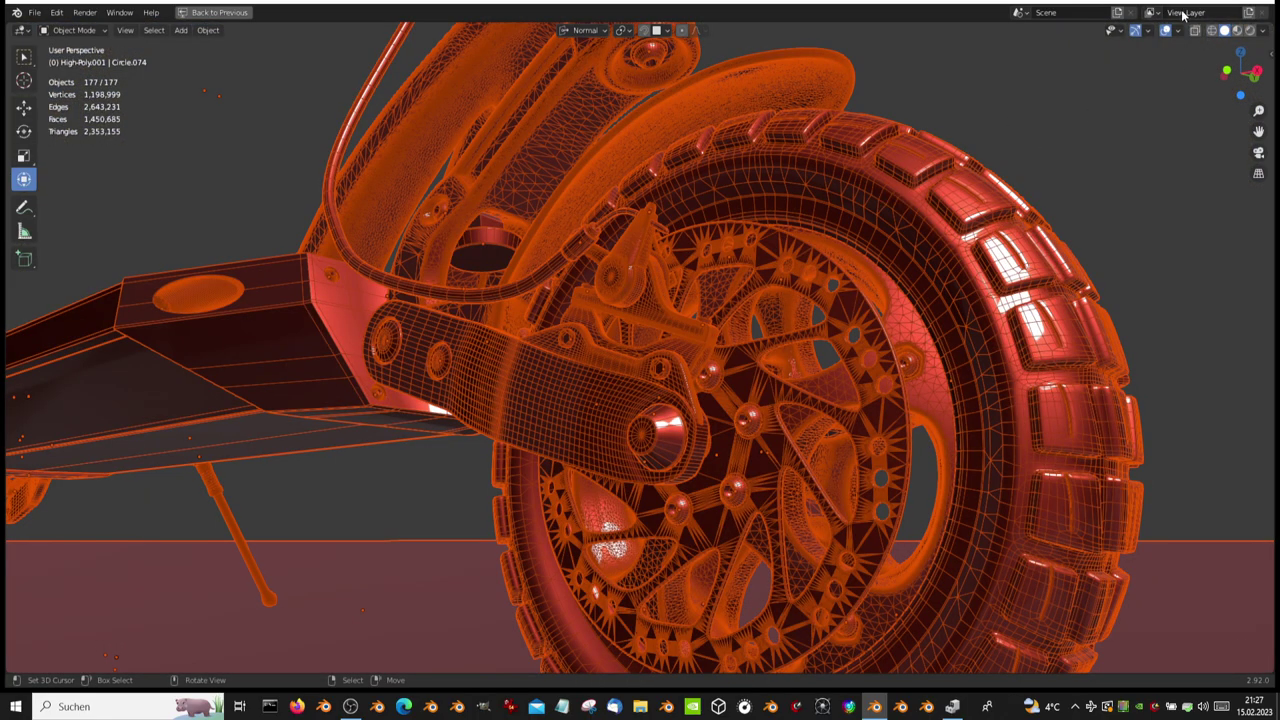
left_click(1165, 30)
scroll(727, 330, "up", 3)
mouse_move(725, 303)
middle_mouse_down()
mouse_move(770, 290)
mouse_move(706, 322)
mouse_move(790, 333)
mouse_move(846, 319)
mouse_move(888, 285)
mouse_move(825, 256)
mouse_move(715, 236)
middle_mouse_up()
- Isolate the rear tyre and inspect it from several angles in material preview
key("KP_Divide")
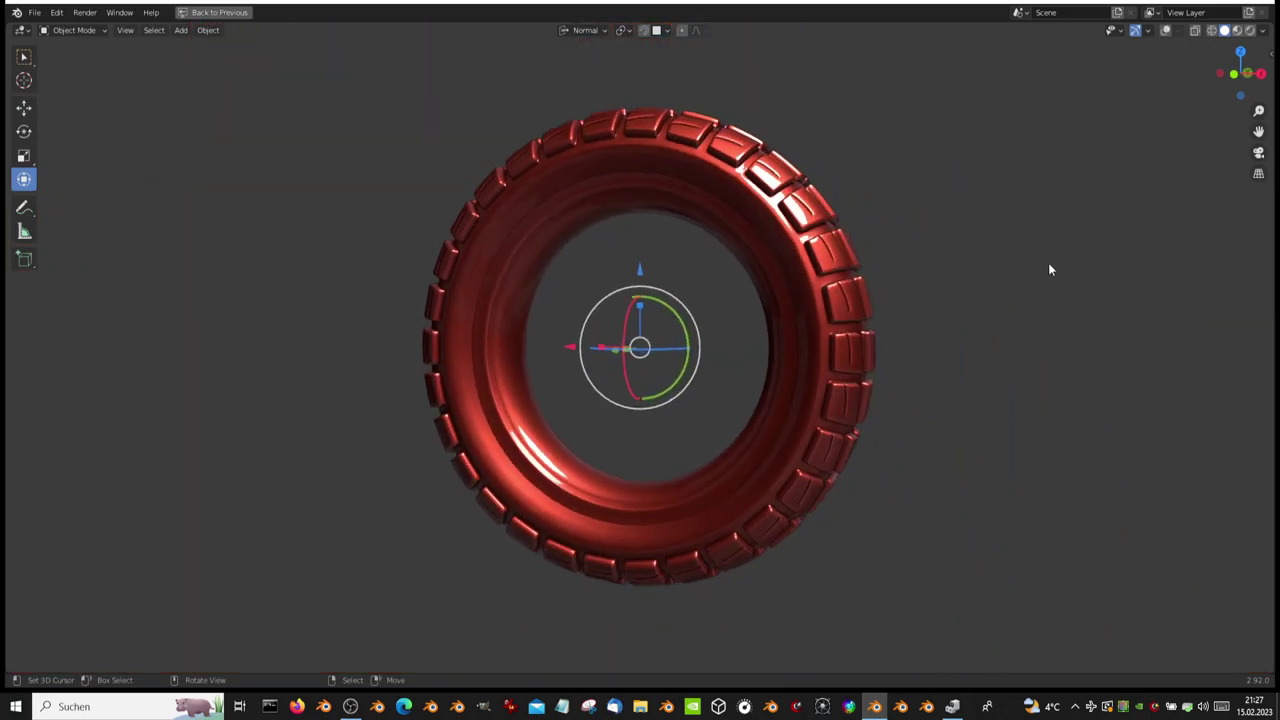
left_click(1237, 30)
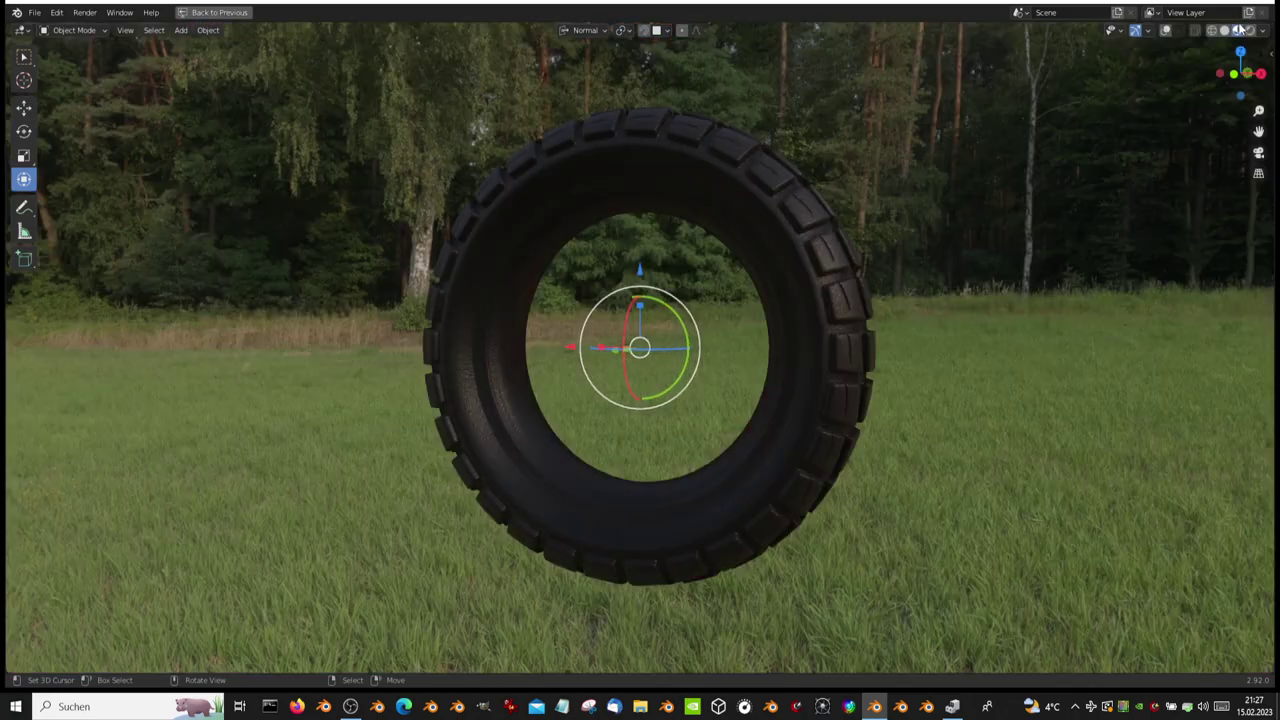
middle_click_drag(946, 246, 838, 280)
scroll(860, 320, "up", 2)
mouse_move(871, 348)
middle_mouse_down()
mouse_move(848, 357)
mouse_move(835, 311)
mouse_move(686, 357)
mouse_move(507, 270)
mouse_move(426, 263)
middle_mouse_up()
scroll(848, 349, "up", 4)
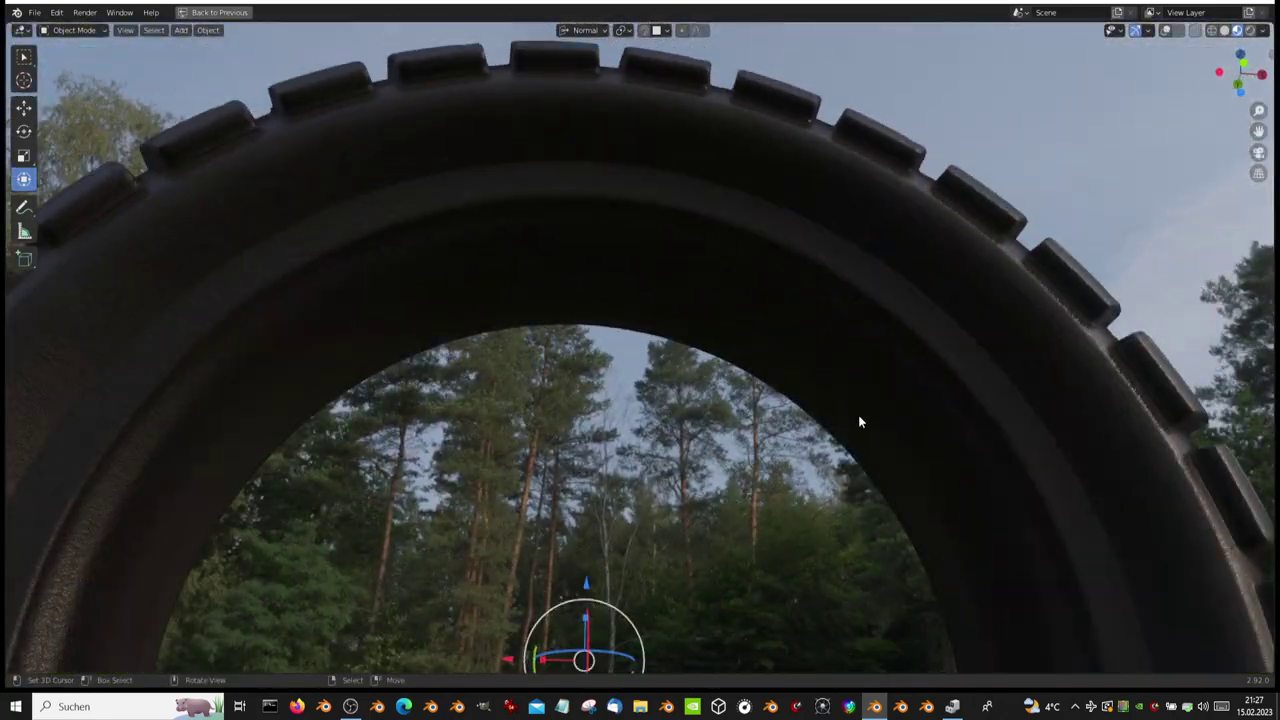
mouse_move(860, 423)
middle_mouse_down()
mouse_move(863, 498)
mouse_move(806, 240)
mouse_move(694, 211)
mouse_move(791, 211)
mouse_move(697, 216)
mouse_move(884, 161)
middle_mouse_up()
scroll(830, 316, "down", 2)
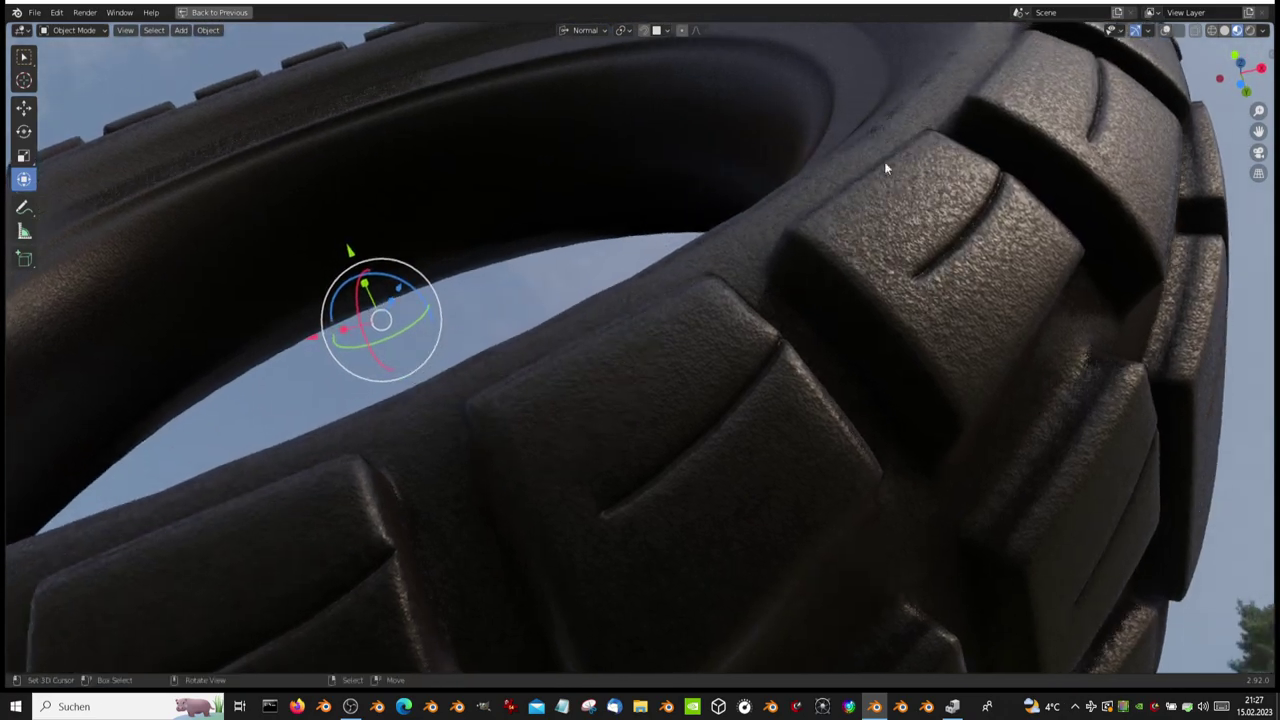
- View the tyre in solid shading with wireframe and statistics overlays, including edge-on
left_click(1224, 31)
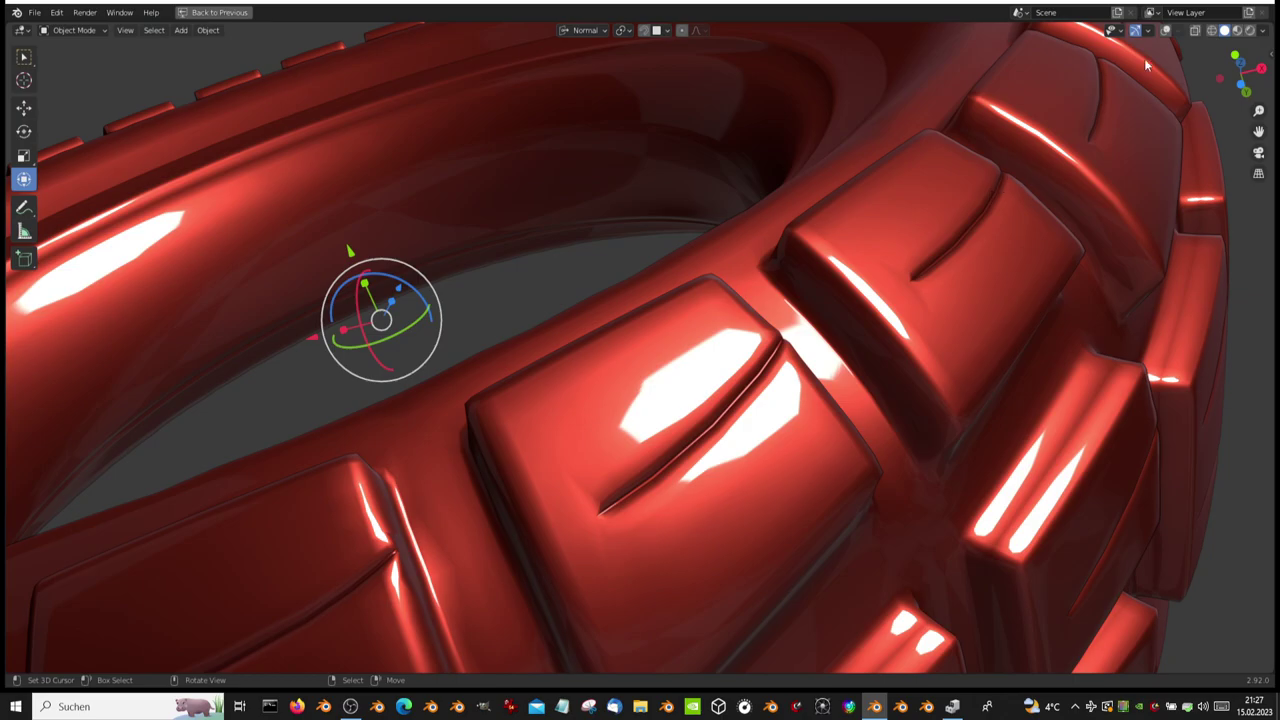
left_click(1165, 31)
mouse_move(1022, 148)
middle_mouse_down()
mouse_move(940, 203)
mouse_move(910, 268)
middle_mouse_up()
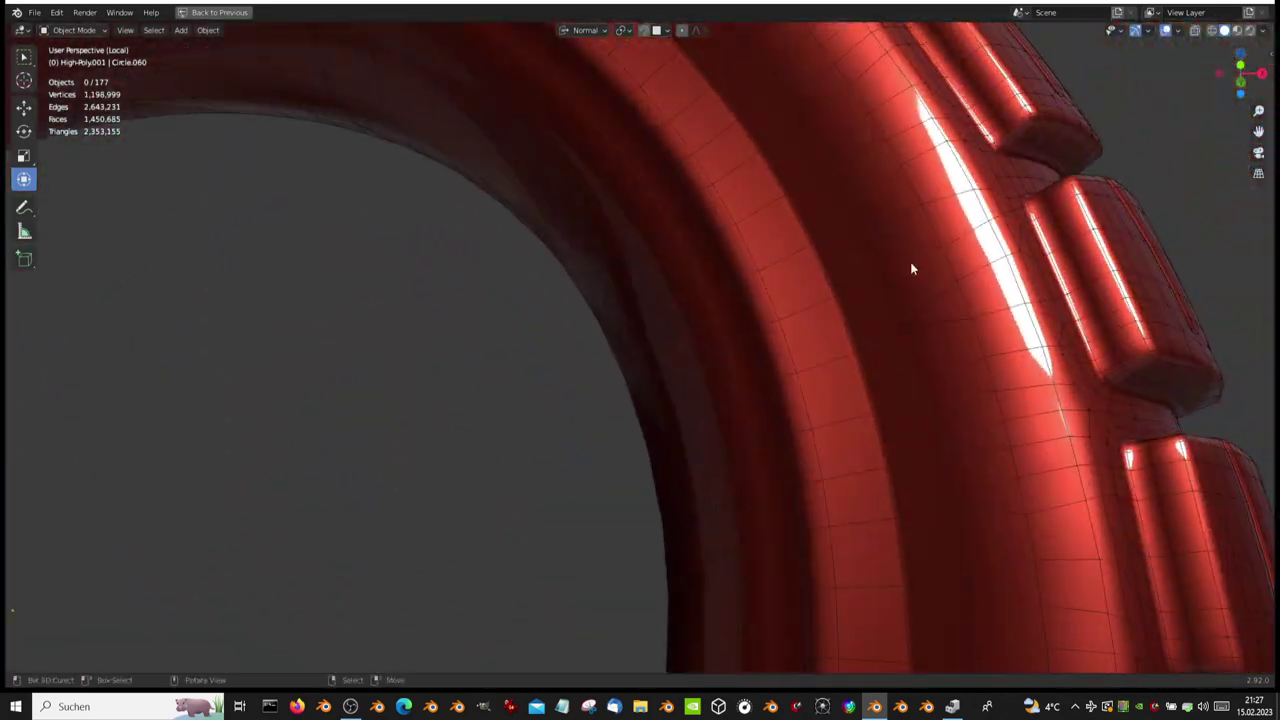
scroll(918, 300, "down", 4)
scroll(926, 326, "down", 5)
mouse_move(897, 311)
middle_mouse_down()
mouse_move(458, 282)
mouse_move(472, 283)
middle_mouse_up()
- Leave local view and isolate the frame part Plane.055 at the steering stem
key("slash")
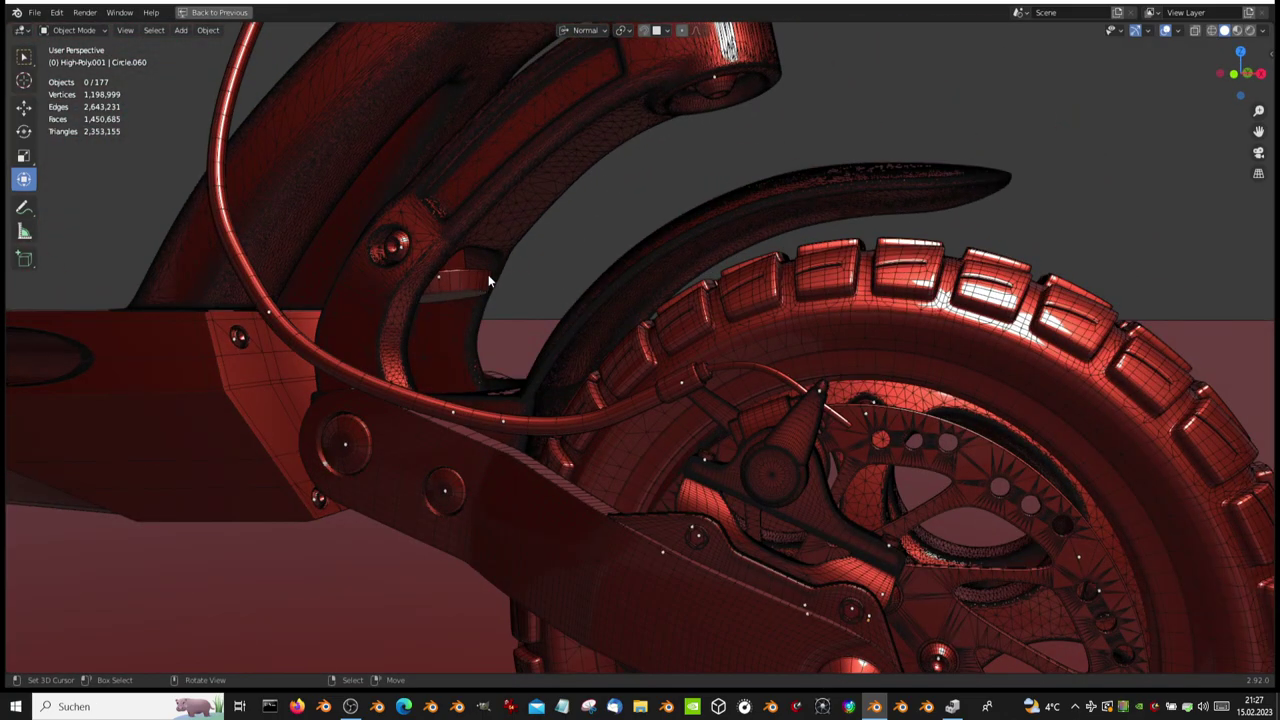
scroll(642, 144, "down", 3)
mouse_move(642, 144)
middle_mouse_down()
mouse_move(658, 351)
mouse_move(572, 305)
mouse_move(679, 300)
mouse_move(602, 480)
mouse_move(404, 488)
mouse_move(478, 384)
middle_mouse_up()
scroll(658, 351, "up", 4)
scroll(660, 334, "up", 1)
left_click(609, 488)
key("slash")
scroll(478, 384, "up", 6)
key("alt+a")
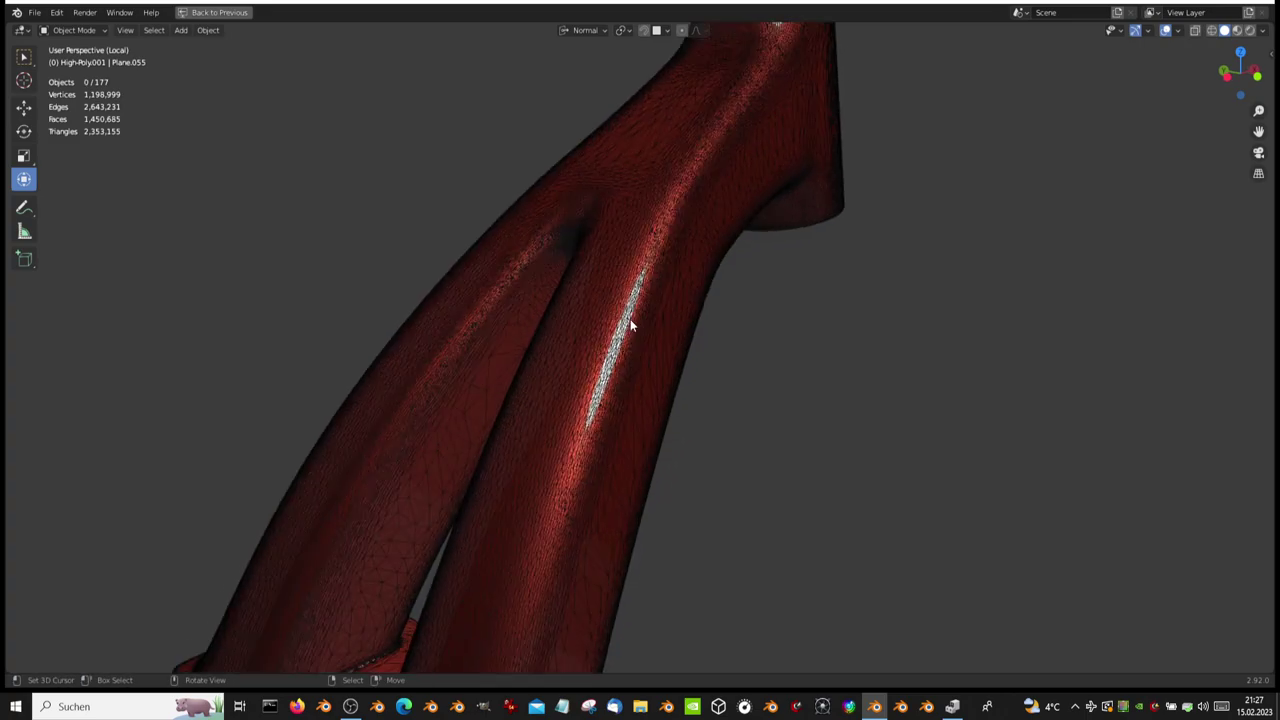
mouse_move(628, 323)
middle_mouse_down()
mouse_move(561, 318)
mouse_move(651, 229)
mouse_move(691, 237)
mouse_move(520, 331)
mouse_move(678, 259)
mouse_move(514, 320)
mouse_move(691, 360)
mouse_move(771, 362)
mouse_move(572, 384)
mouse_move(440, 380)
middle_mouse_up()
scroll(771, 362, "up", 3)
scroll(771, 362, "down", 3)
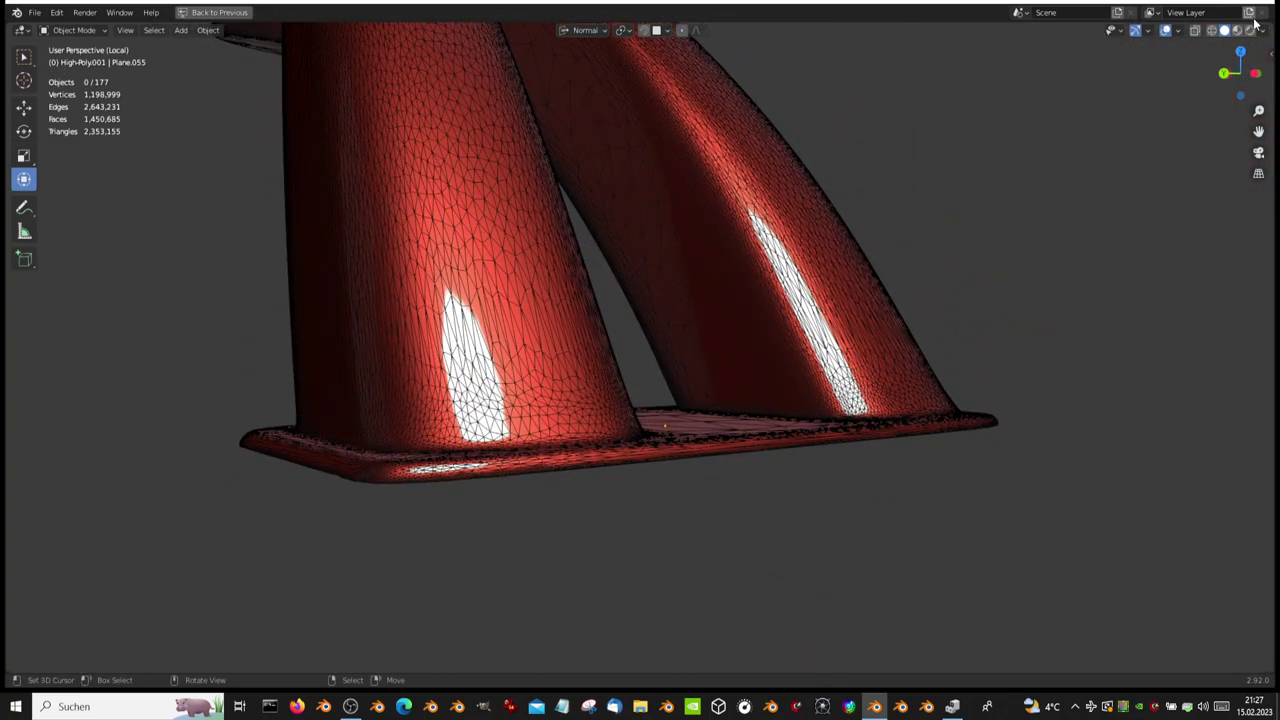
left_click(1165, 31)
mouse_move(807, 200)
middle_mouse_down()
mouse_move(720, 232)
mouse_move(583, 209)
mouse_move(677, 211)
mouse_move(497, 354)
middle_mouse_up()
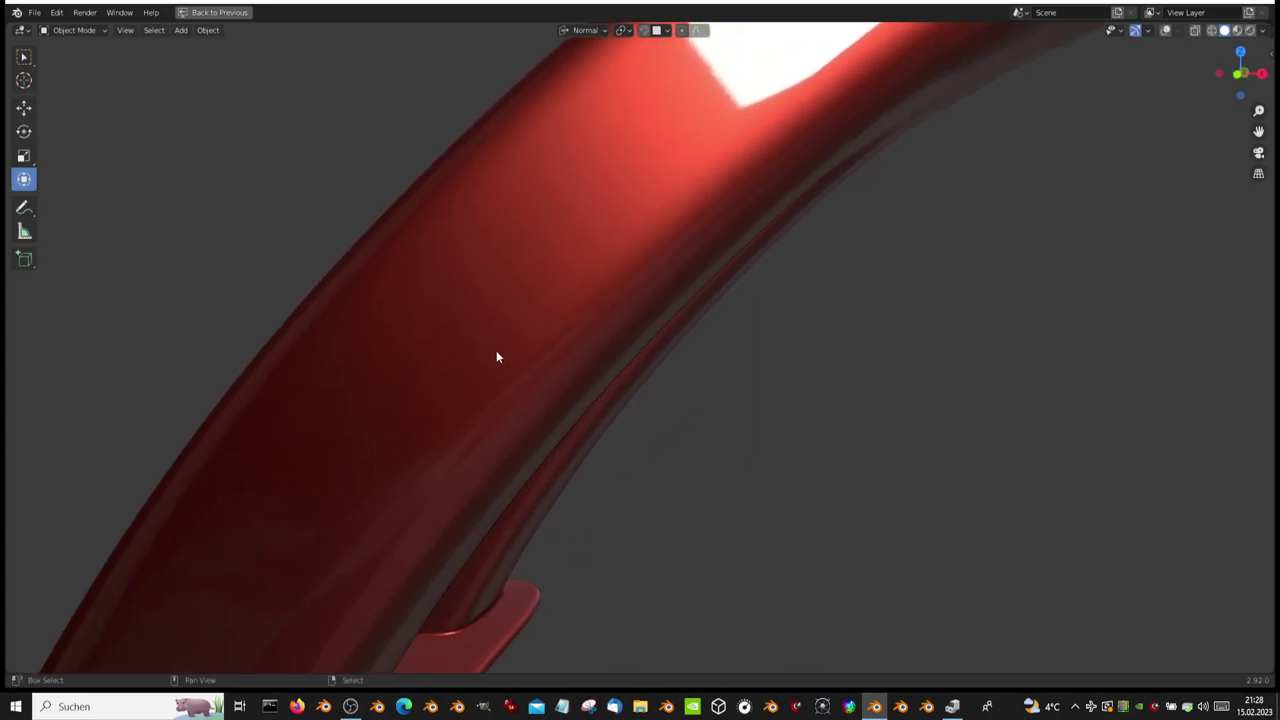
scroll(578, 521, "up", 2)
scroll(577, 520, "down", 3)
mouse_move(889, 343)
middle_mouse_down()
mouse_move(569, 434)
mouse_move(671, 471)
mouse_move(630, 478)
mouse_move(589, 410)
mouse_move(654, 371)
mouse_move(772, 359)
middle_mouse_up()
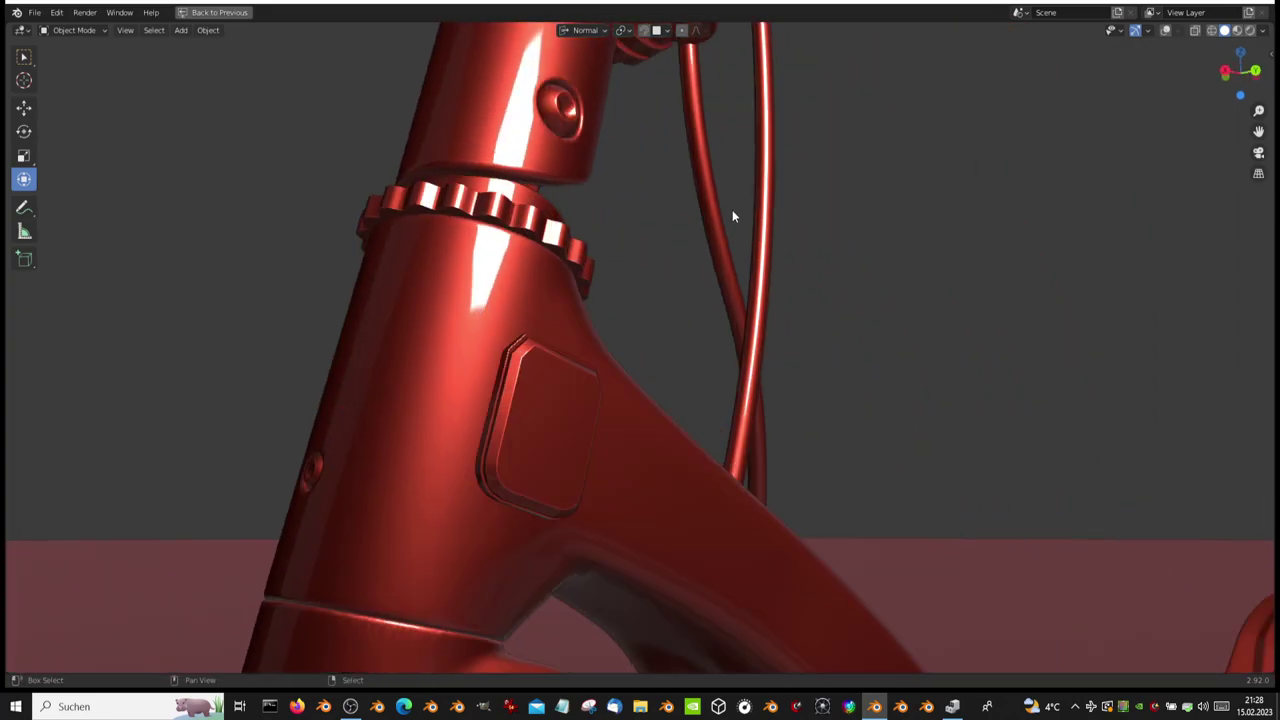
middle_click_drag(731, 209, 760, 150)
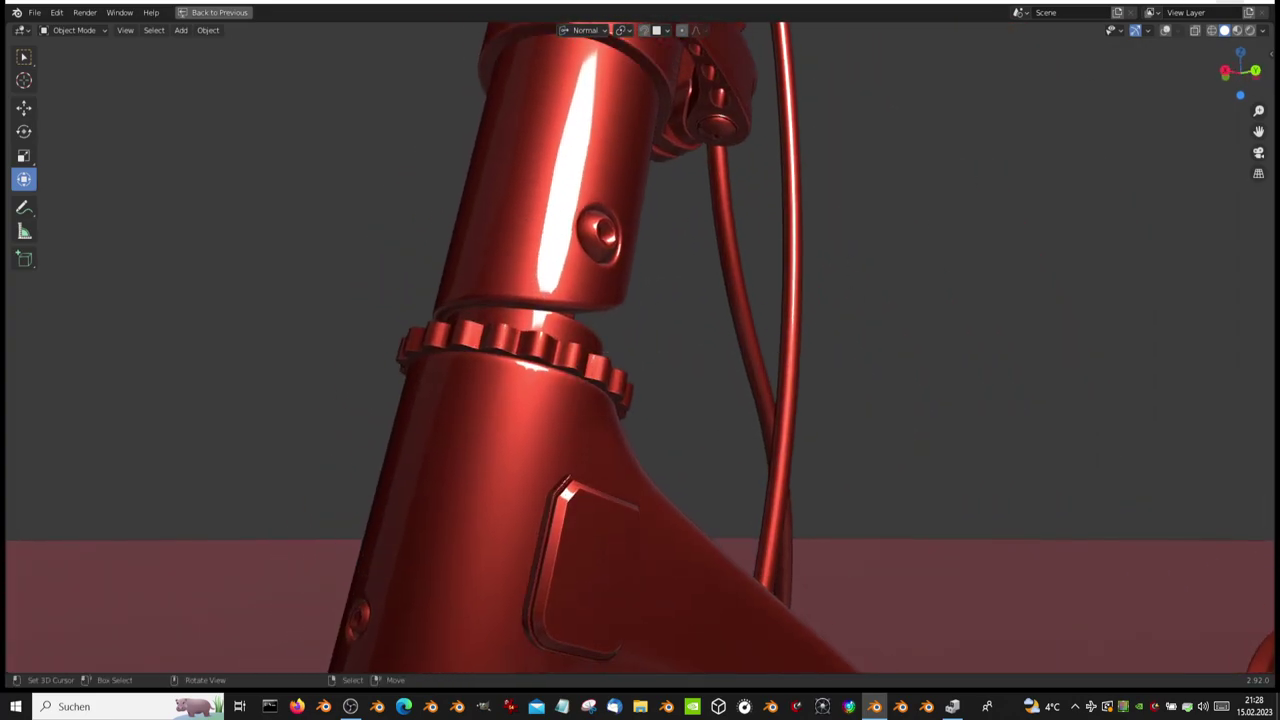
left_click(1167, 30)
middle_click_drag(984, 186, 650, 374)
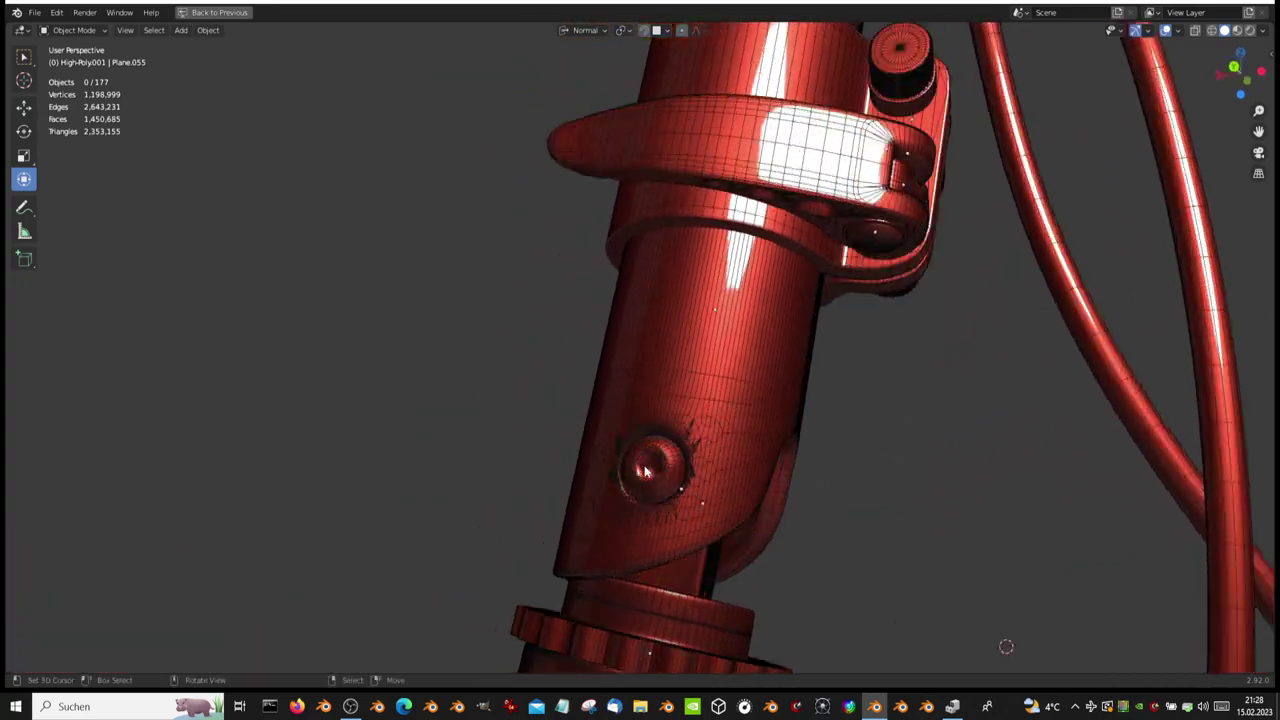
left_click(756, 300)
key("KP_Divide")
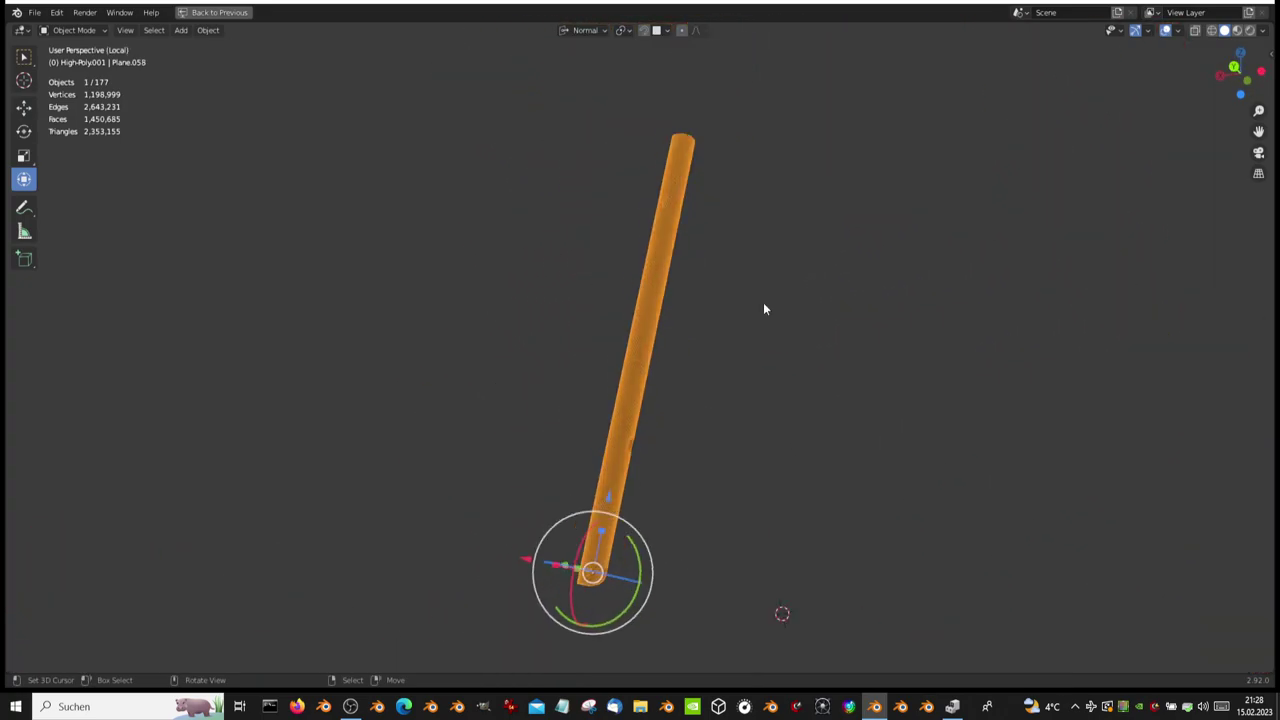
left_click(1165, 30)
mouse_move(1000, 200)
middle_mouse_down()
mouse_move(548, 328)
mouse_move(643, 352)
mouse_move(711, 243)
mouse_move(722, 252)
mouse_move(528, 234)
mouse_move(806, 200)
mouse_move(778, 206)
mouse_move(706, 591)
middle_mouse_up()
scroll(748, 380, "up", 3)
scroll(748, 229, "up", 3)
scroll(776, 199, "down", 3)
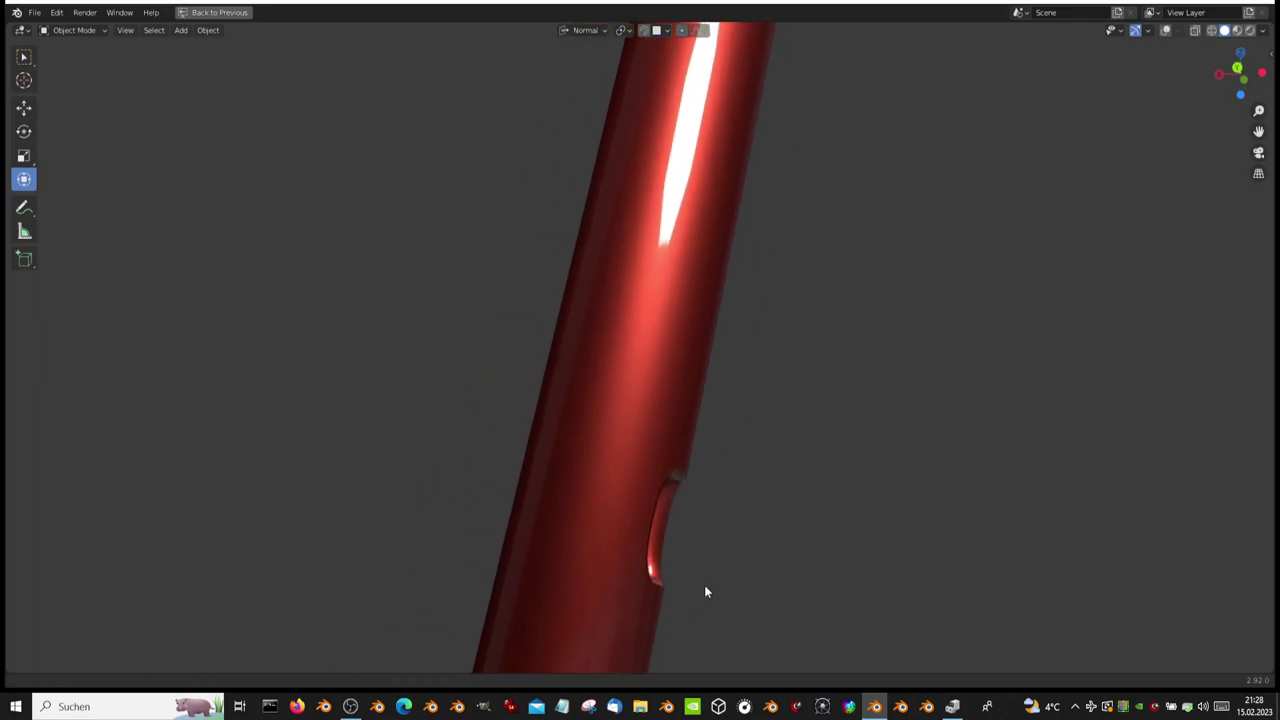
middle_click_drag(624, 210, 684, 222, "shift")
middle_click_drag(694, 263, 656, 62)
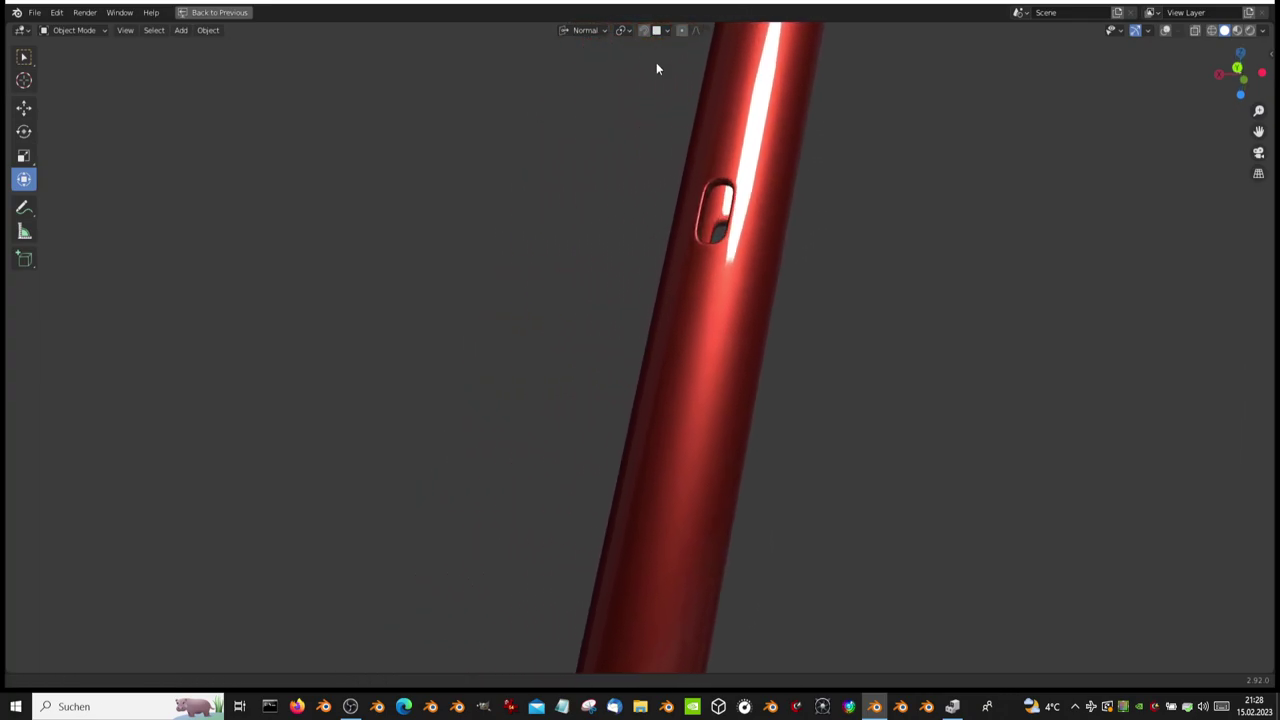
scroll(705, 295, "down", 3)
scroll(783, 420, "up", 2)
scroll(736, 216, "up", 2)
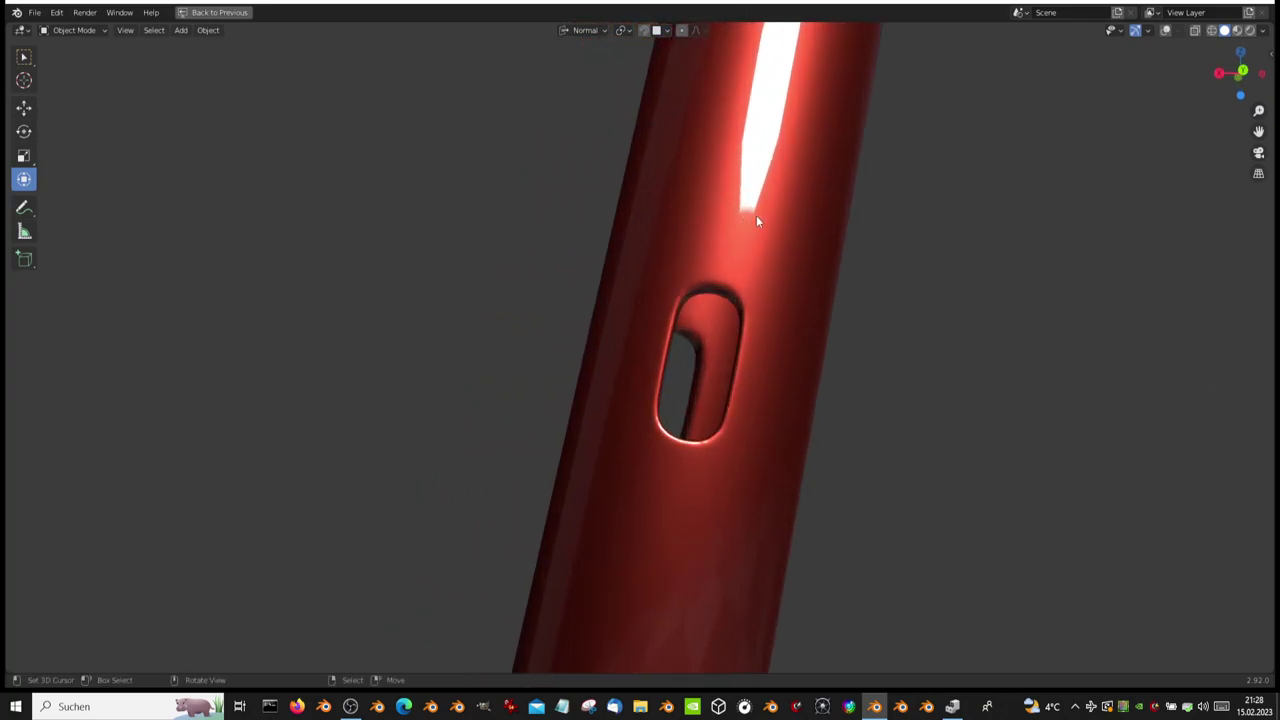
scroll(756, 215, "down", 5)
mouse_move(756, 215)
middle_mouse_down()
mouse_move(790, 192)
mouse_move(840, 234)
mouse_move(914, 416)
middle_mouse_up()
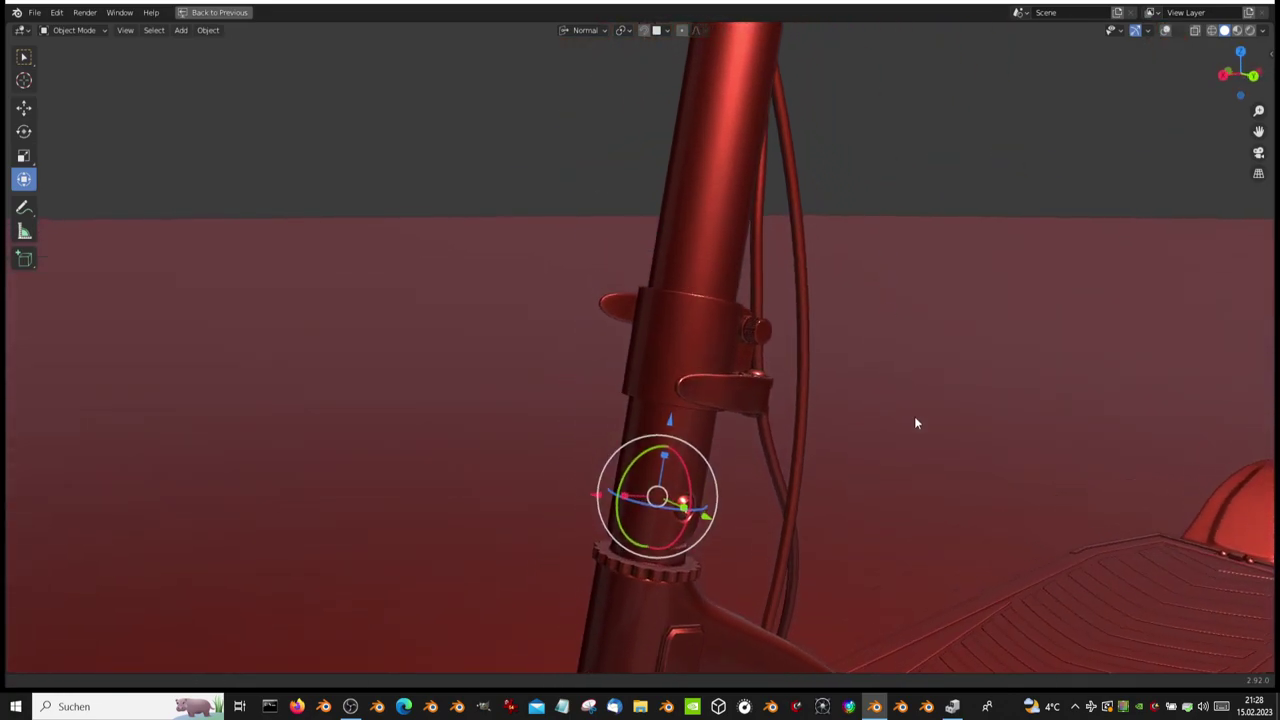
scroll(914, 416, "up", 3)
mouse_move(712, 455)
middle_mouse_down()
mouse_move(616, 425)
mouse_move(524, 430)
mouse_move(606, 443)
mouse_move(714, 366)
middle_mouse_up()
scroll(606, 443, "up", 2)
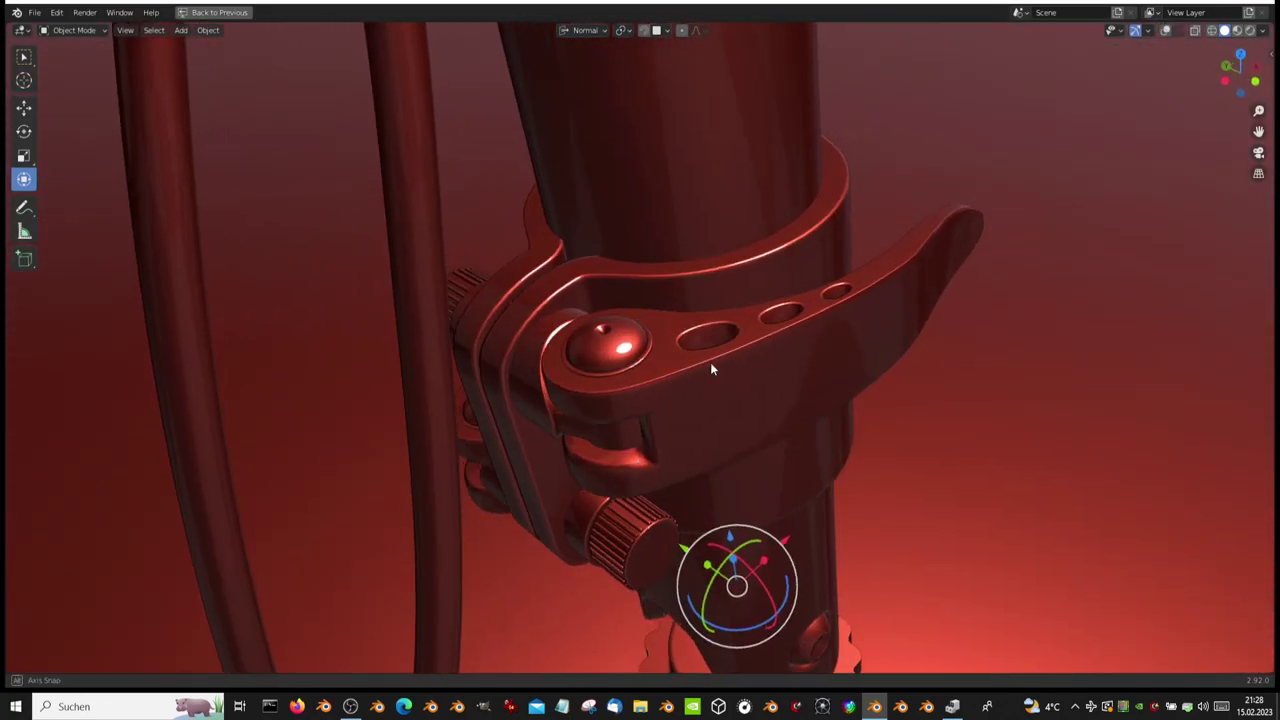
- Turn overlays back on and isolate the quick-release lever to inspect its holes
left_click(1165, 31)
scroll(804, 224, "up", 2)
left_click(806, 345)
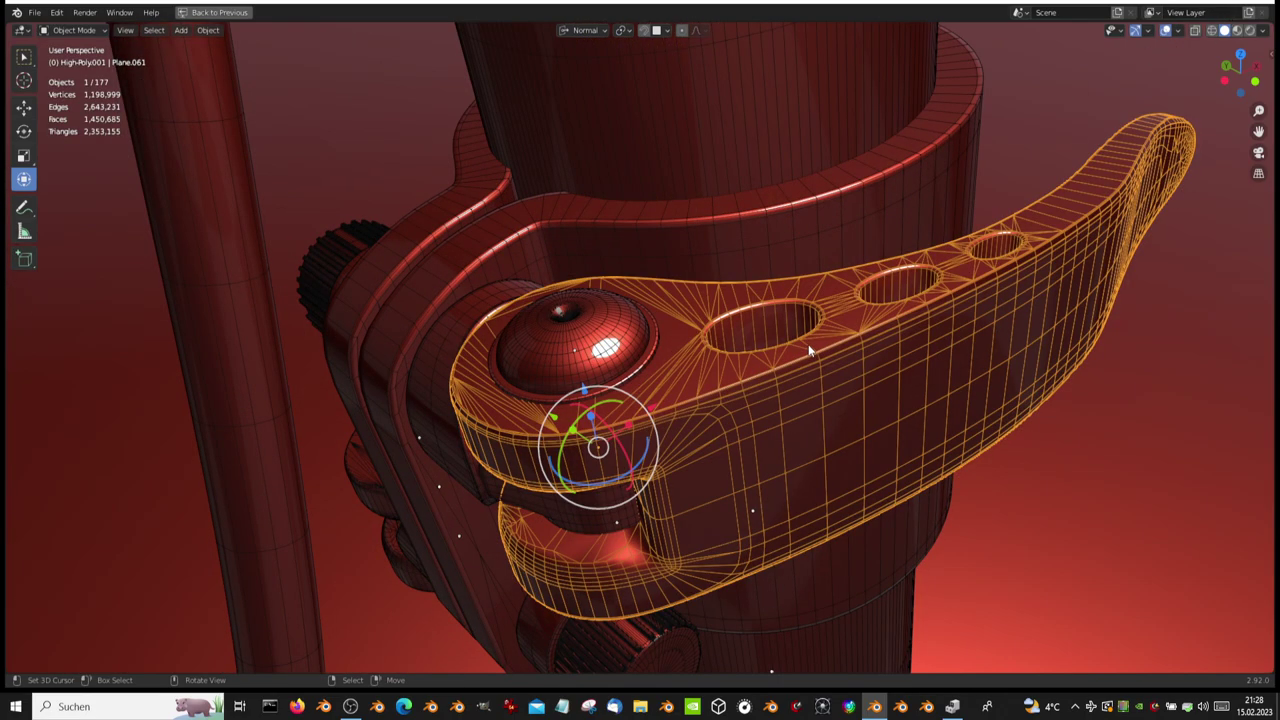
key("KP_Divide")
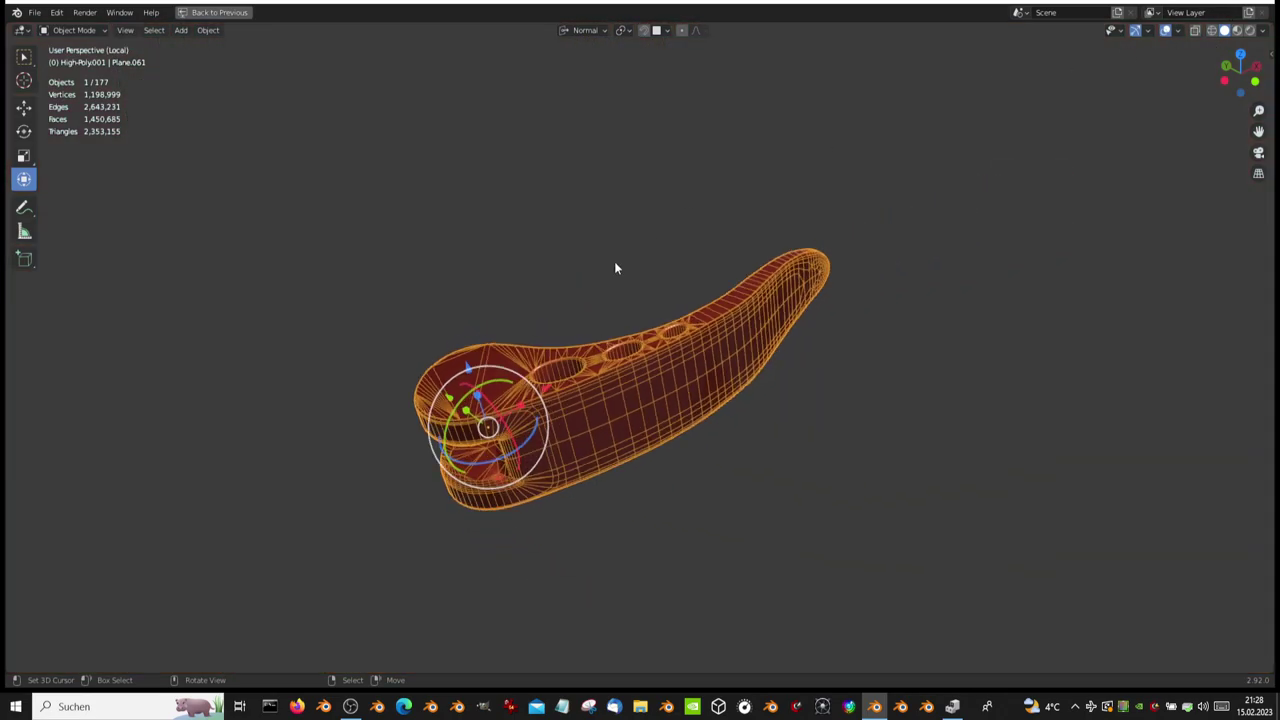
mouse_move(701, 336)
middle_mouse_down()
mouse_move(826, 357)
mouse_move(783, 303)
mouse_move(766, 338)
mouse_move(866, 312)
mouse_move(925, 230)
mouse_move(906, 154)
mouse_move(800, 97)
mouse_move(660, 94)
mouse_move(530, 135)
middle_mouse_up()
scroll(783, 303, "up", 3)
- View the lever in sky-lit material preview, then select the stem's ring-shaped button
left_click(1247, 31)
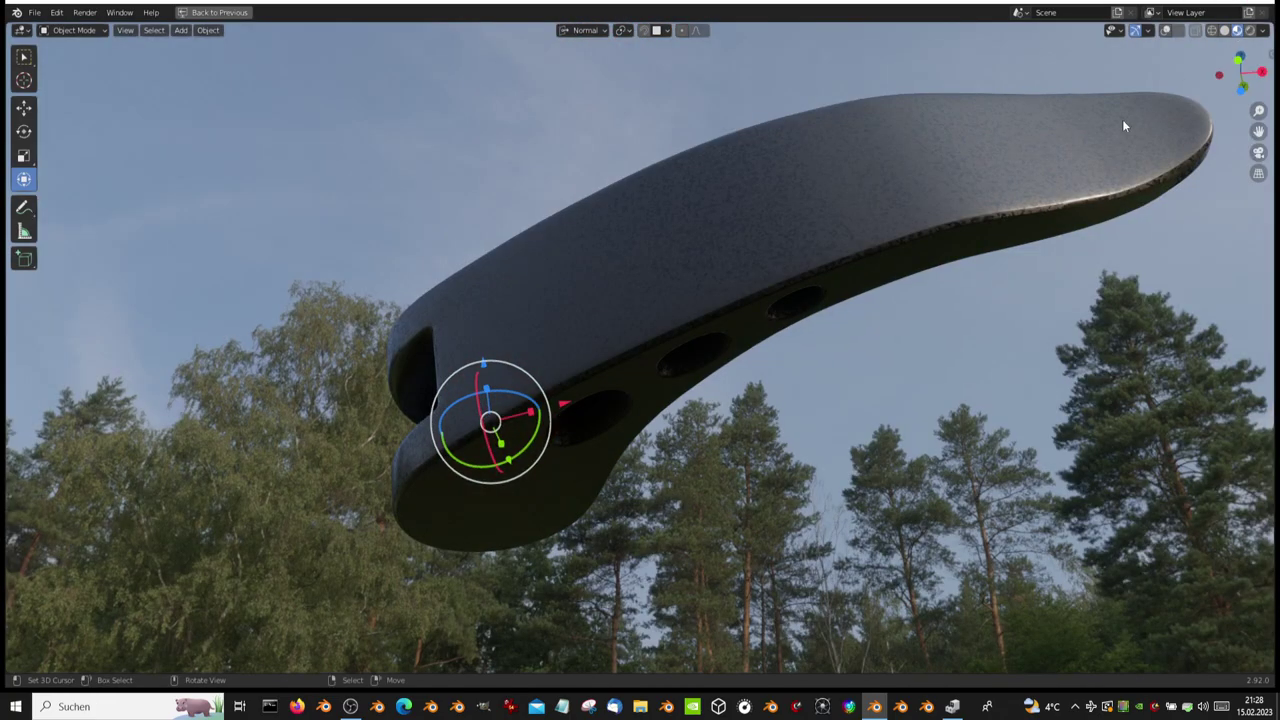
mouse_move(1123, 122)
middle_mouse_down()
mouse_move(948, 280)
mouse_move(566, 329)
mouse_move(502, 310)
mouse_move(477, 280)
middle_mouse_up()
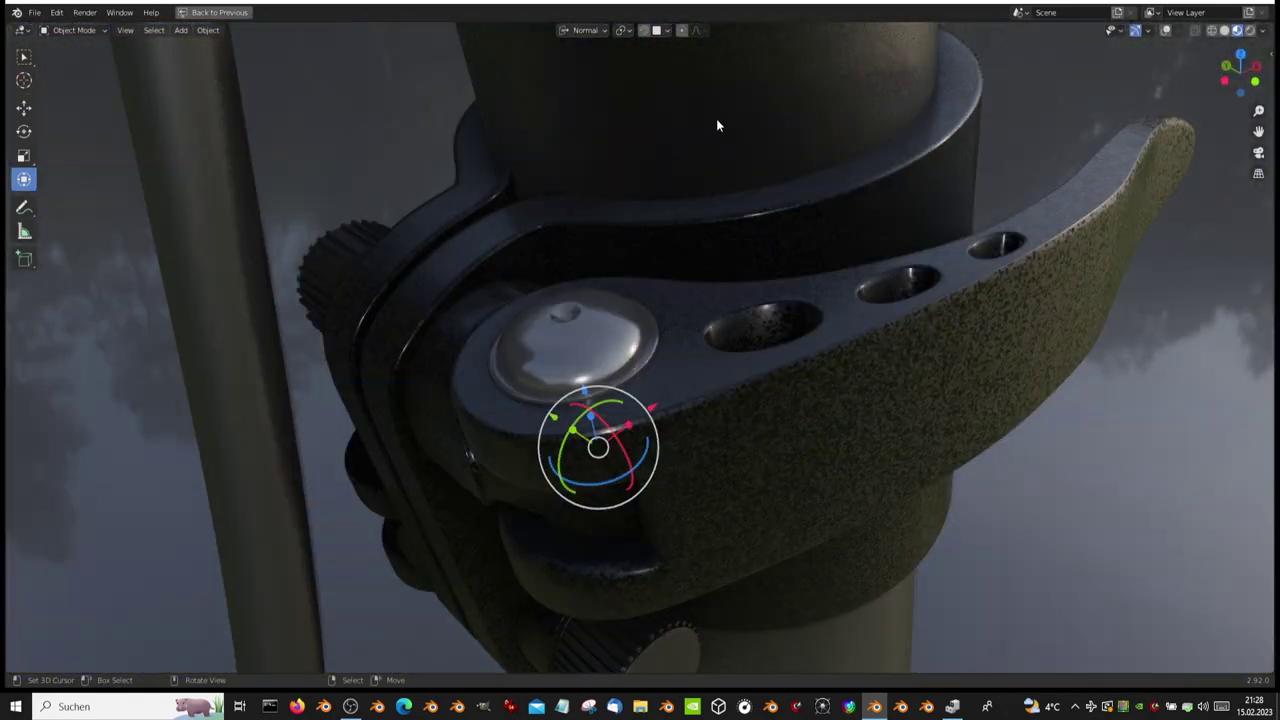
mouse_move(716, 118)
middle_mouse_down()
mouse_move(705, 250)
mouse_move(720, 114)
mouse_move(724, 526)
mouse_move(892, 118)
mouse_move(829, 126)
mouse_move(713, 240)
mouse_move(595, 324)
mouse_move(700, 328)
mouse_move(659, 271)
middle_mouse_up()
left_click(659, 271)
- Frame the ring button and view its cap in solid shading
key("KP_Decimal")
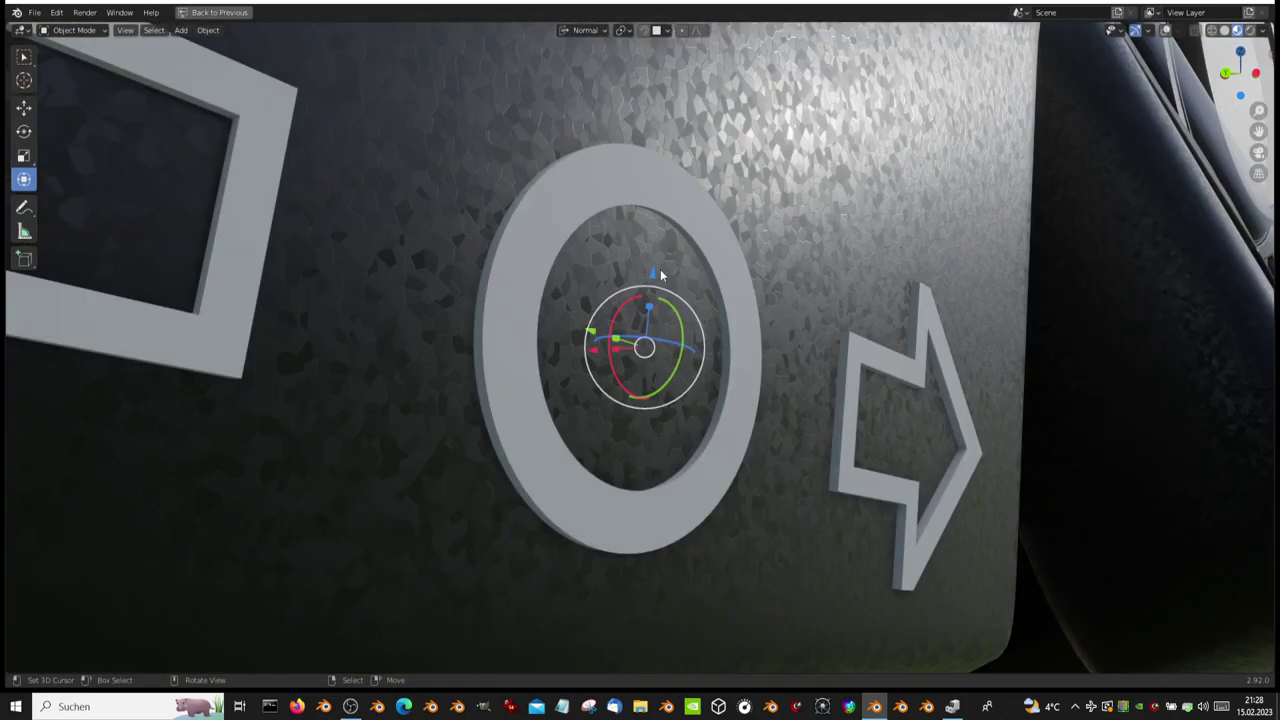
scroll(660, 269, "down", 2)
mouse_move(729, 254)
middle_mouse_down()
mouse_move(681, 224)
mouse_move(600, 247)
mouse_move(790, 433)
mouse_move(826, 125)
mouse_move(864, 609)
mouse_move(880, 414)
mouse_move(757, 477)
mouse_move(744, 311)
mouse_move(836, 275)
mouse_move(726, 425)
mouse_move(620, 343)
mouse_move(656, 307)
mouse_move(663, 209)
mouse_move(499, 304)
mouse_move(740, 143)
mouse_move(689, 200)
mouse_move(652, 185)
mouse_move(794, 171)
mouse_move(846, 189)
mouse_move(987, 127)
middle_mouse_up()
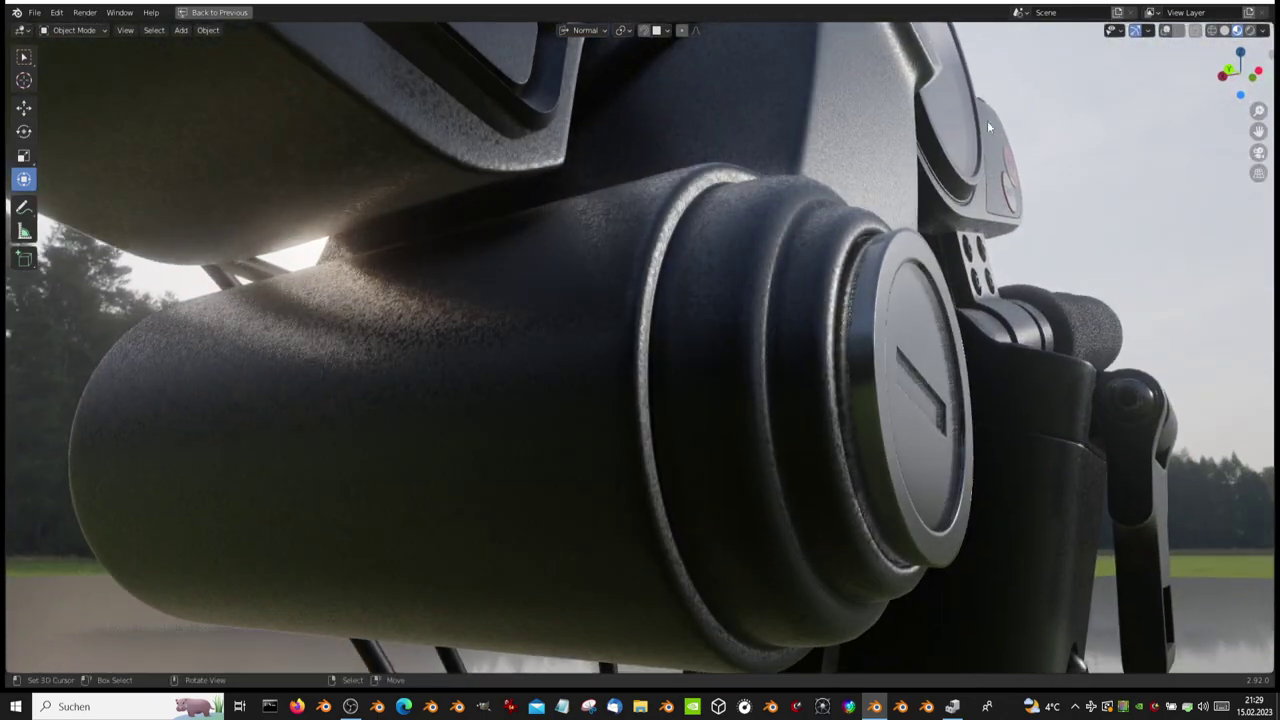
left_click(1228, 33)
mouse_move(891, 273)
middle_mouse_down()
mouse_move(809, 282)
mouse_move(830, 247)
mouse_move(850, 229)
mouse_move(872, 300)
mouse_move(823, 370)
mouse_move(606, 340)
mouse_move(1242, 58)
middle_mouse_up()
- Isolate the handlebar grip in material preview with overlays showing its dense wireframe
left_click(1248, 31)
mouse_move(760, 215)
middle_mouse_down()
mouse_move(722, 225)
mouse_move(790, 218)
mouse_move(472, 271)
mouse_move(608, 249)
mouse_move(800, 282)
mouse_move(922, 254)
mouse_move(788, 337)
mouse_move(780, 366)
mouse_move(794, 368)
middle_mouse_up()
key("KP_Divide")
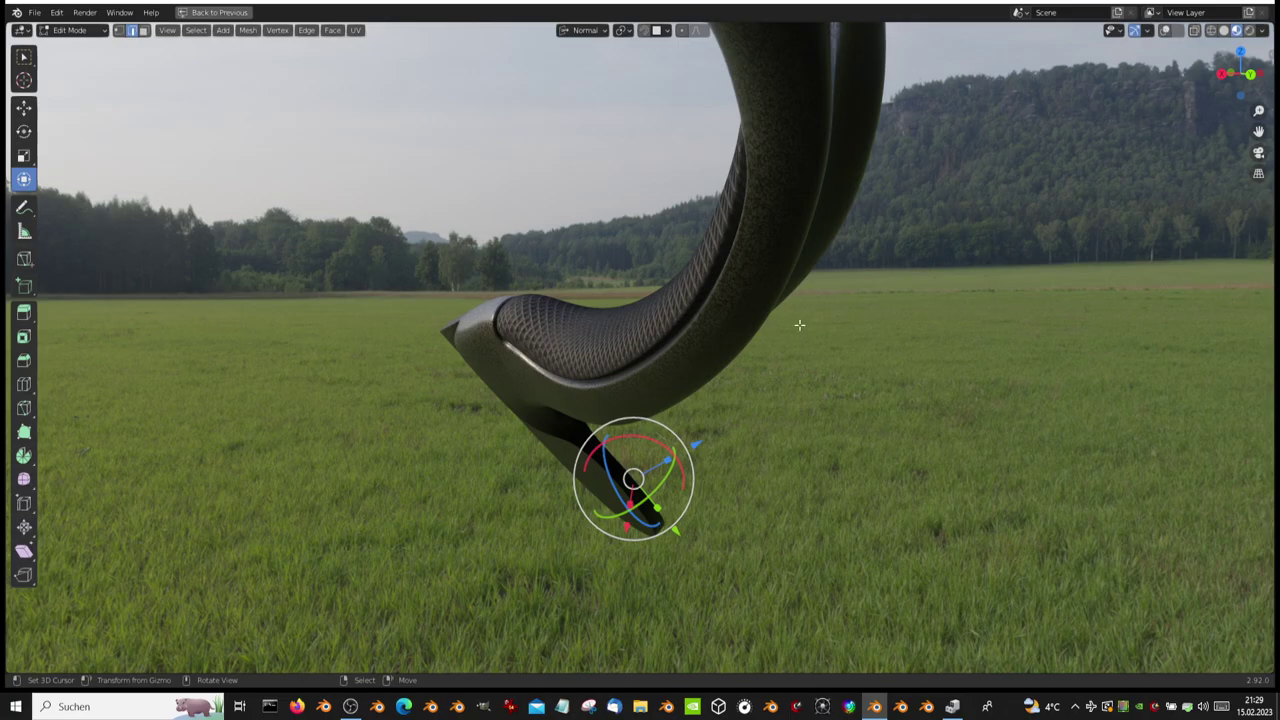
left_click(1166, 33)
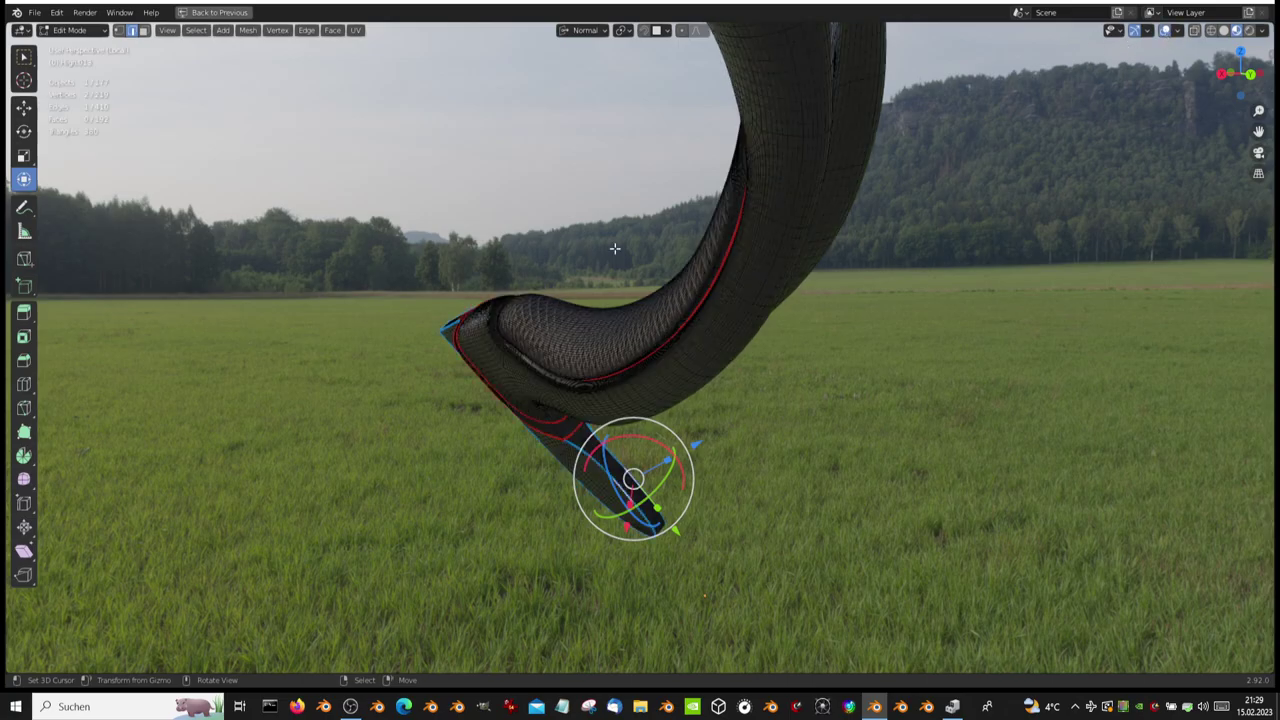
mouse_move(609, 246)
middle_mouse_down()
mouse_move(606, 286)
mouse_move(723, 291)
mouse_move(673, 307)
mouse_move(646, 134)
mouse_move(694, 569)
mouse_move(763, 417)
mouse_move(752, 246)
middle_mouse_up()
key("g")
key("Escape")
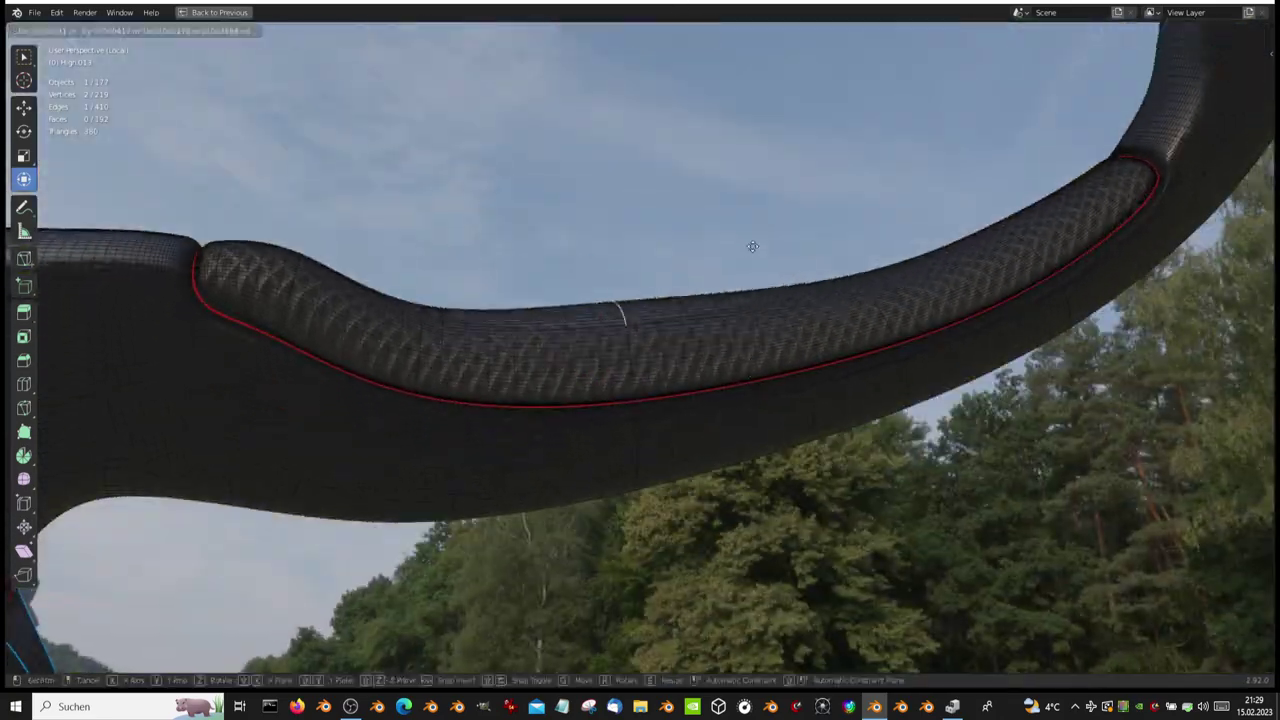
key("Escape")
mouse_move(736, 88)
middle_mouse_down()
mouse_move(763, 226)
mouse_move(743, 263)
mouse_move(667, 255)
mouse_move(783, 211)
middle_mouse_up()
- Return to object mode and restore the full layout with the RemeshDecimate.py script
key("Tab")
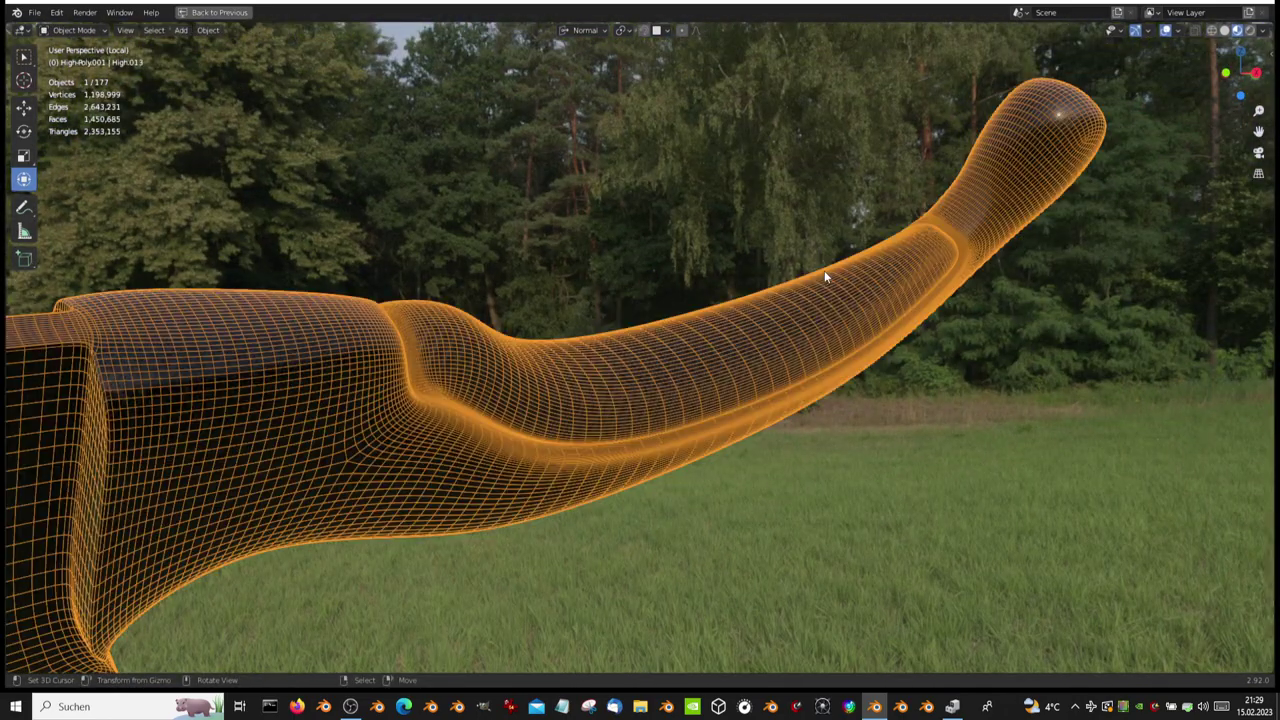
mouse_move(829, 274)
middle_mouse_down()
mouse_move(509, 400)
mouse_move(697, 347)
mouse_move(876, 365)
middle_mouse_up()
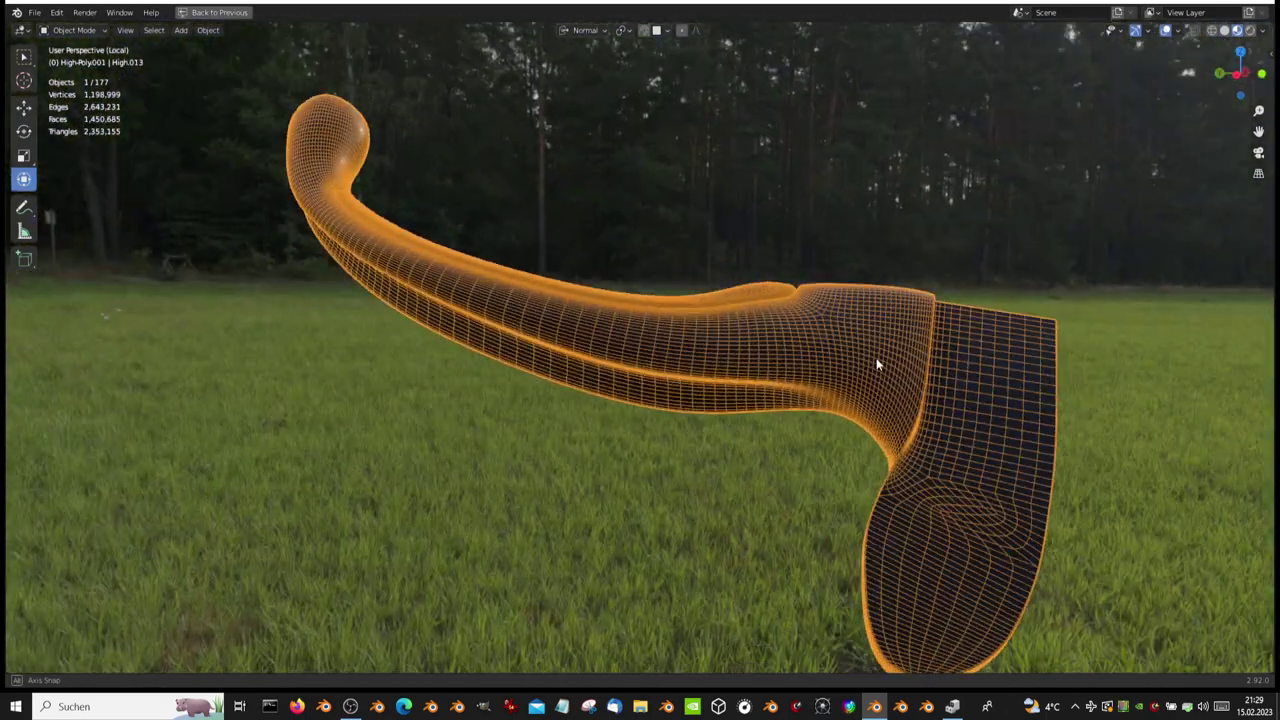
key("ctrl+space")
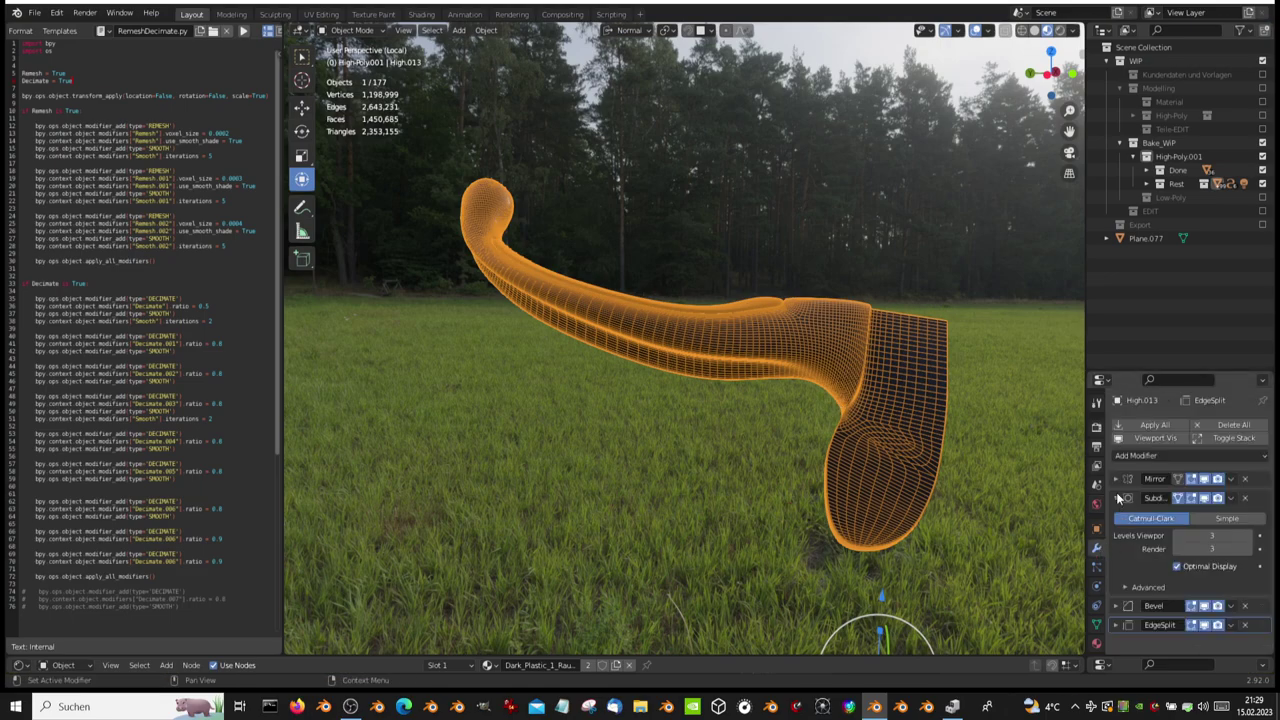
- Toggle the grip's modifiers, including Mirror, off and on to compare the base mesh
left_click(1157, 437)
scroll(721, 288, "up", 3)
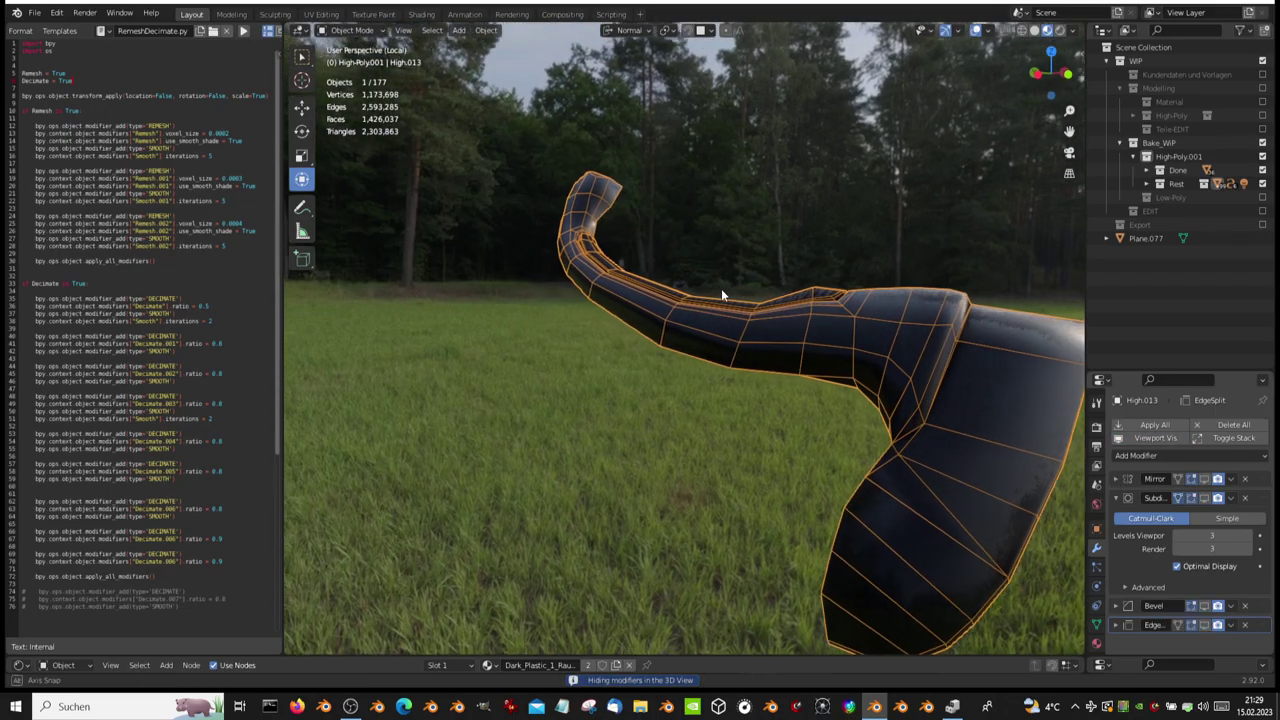
mouse_move(721, 288)
middle_mouse_down()
mouse_move(456, 335)
mouse_move(609, 357)
middle_mouse_up()
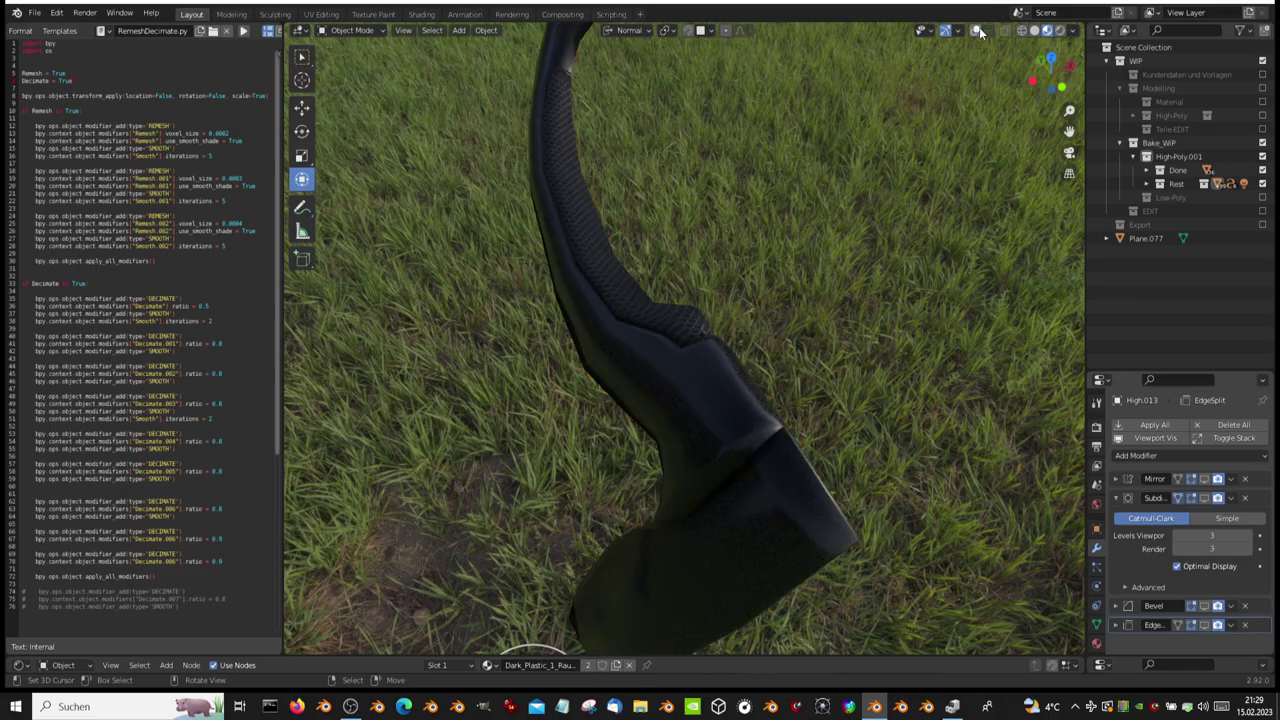
mouse_move(622, 250)
middle_mouse_down()
mouse_move(586, 277)
mouse_move(609, 371)
mouse_move(1069, 341)
middle_mouse_up()
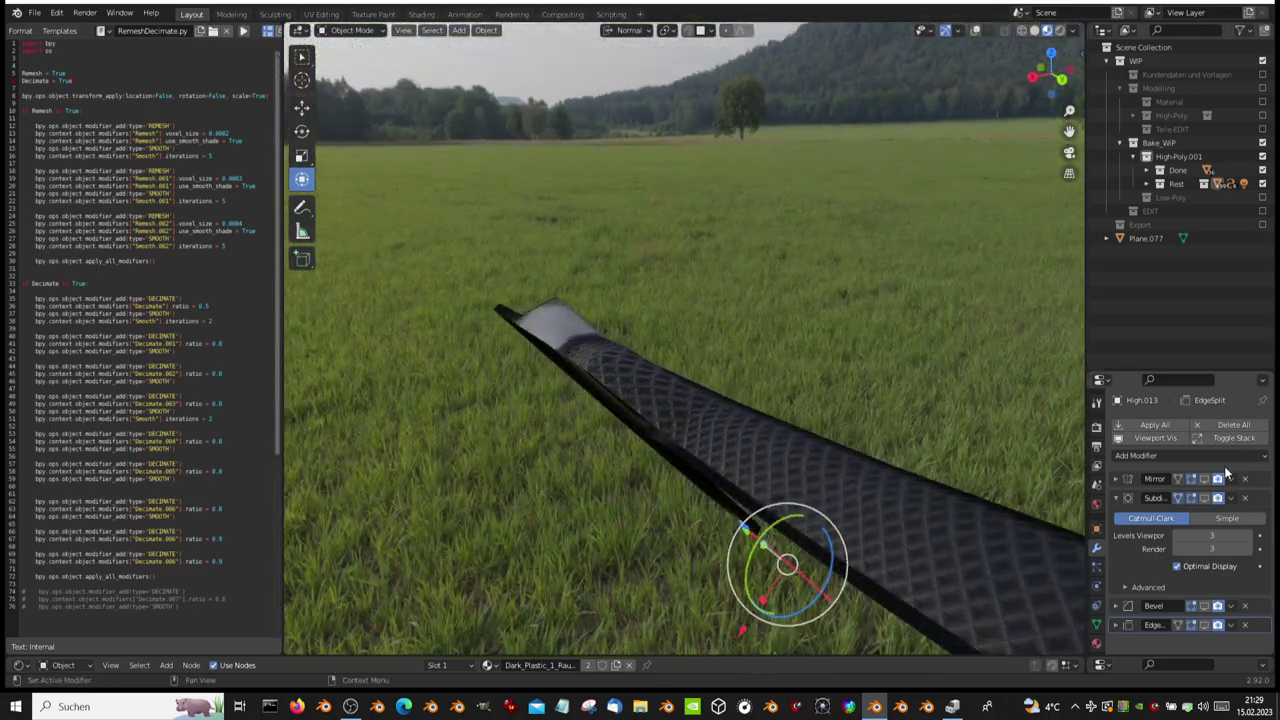
left_click(1171, 438)
mouse_move(568, 436)
middle_mouse_down()
mouse_move(710, 245)
mouse_move(903, 316)
mouse_move(1080, 420)
middle_mouse_up()
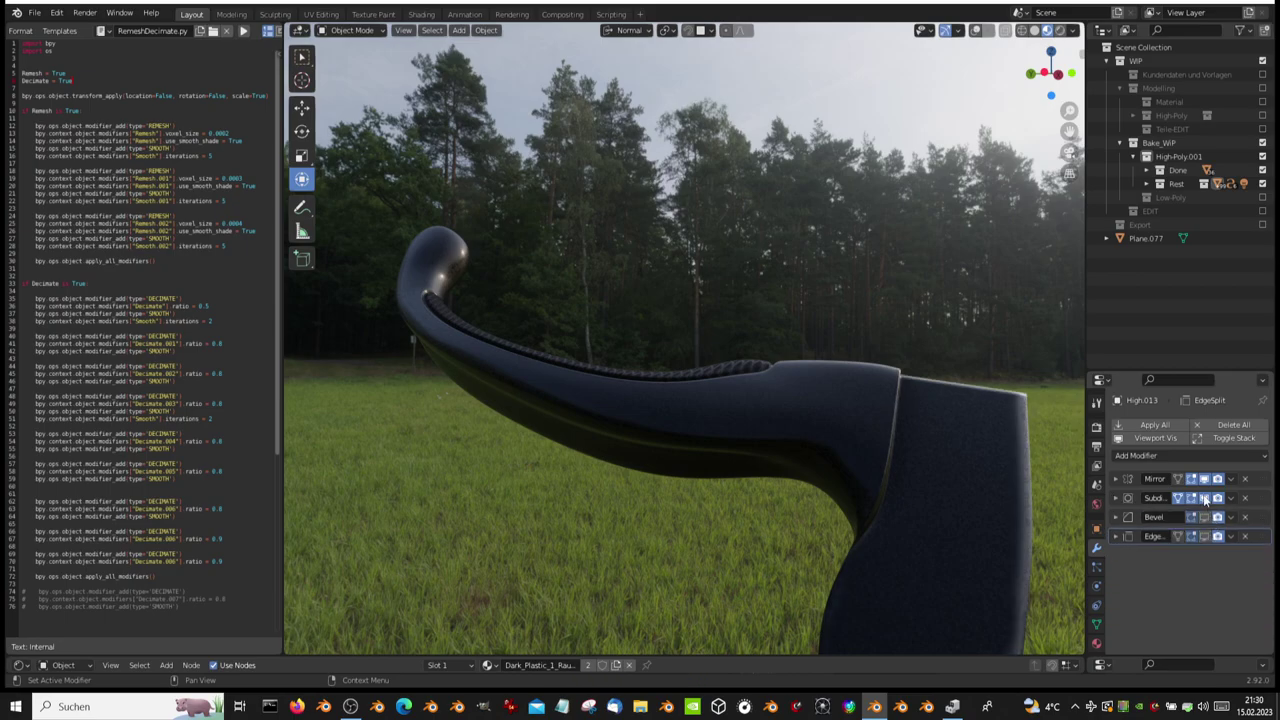
middle_click_drag(758, 372, 491, 377)
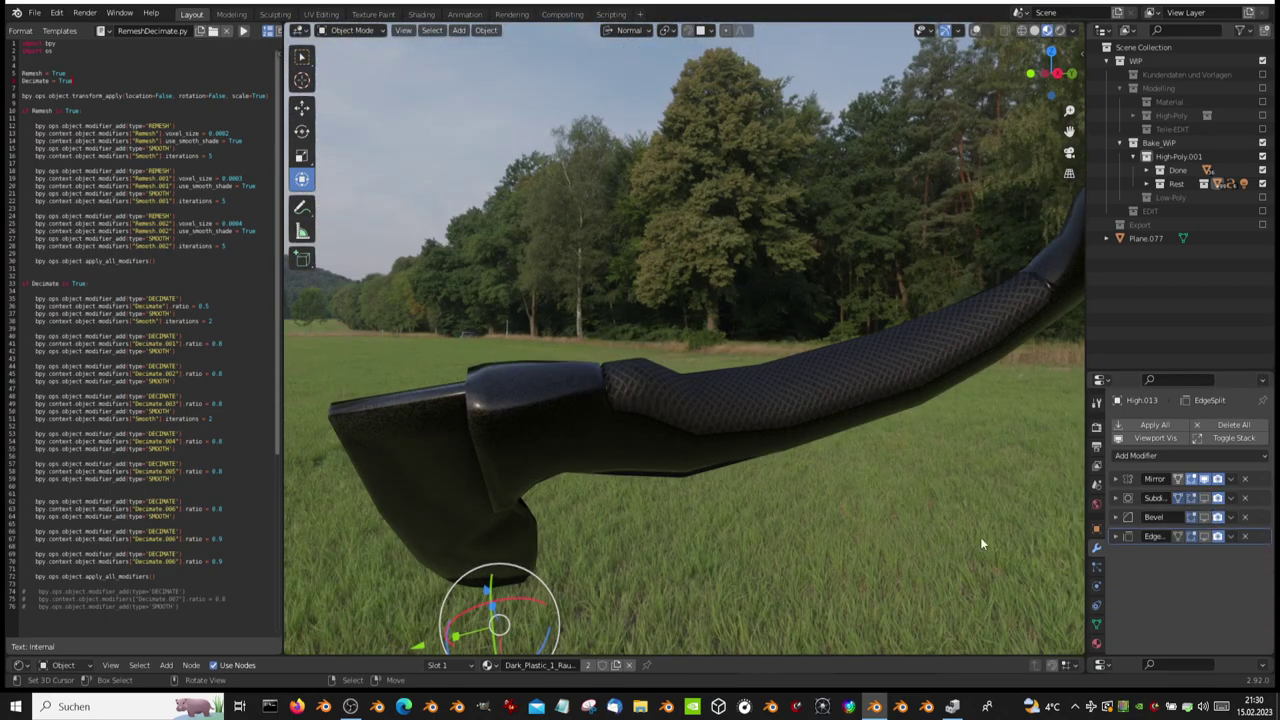
left_click(1204, 477)
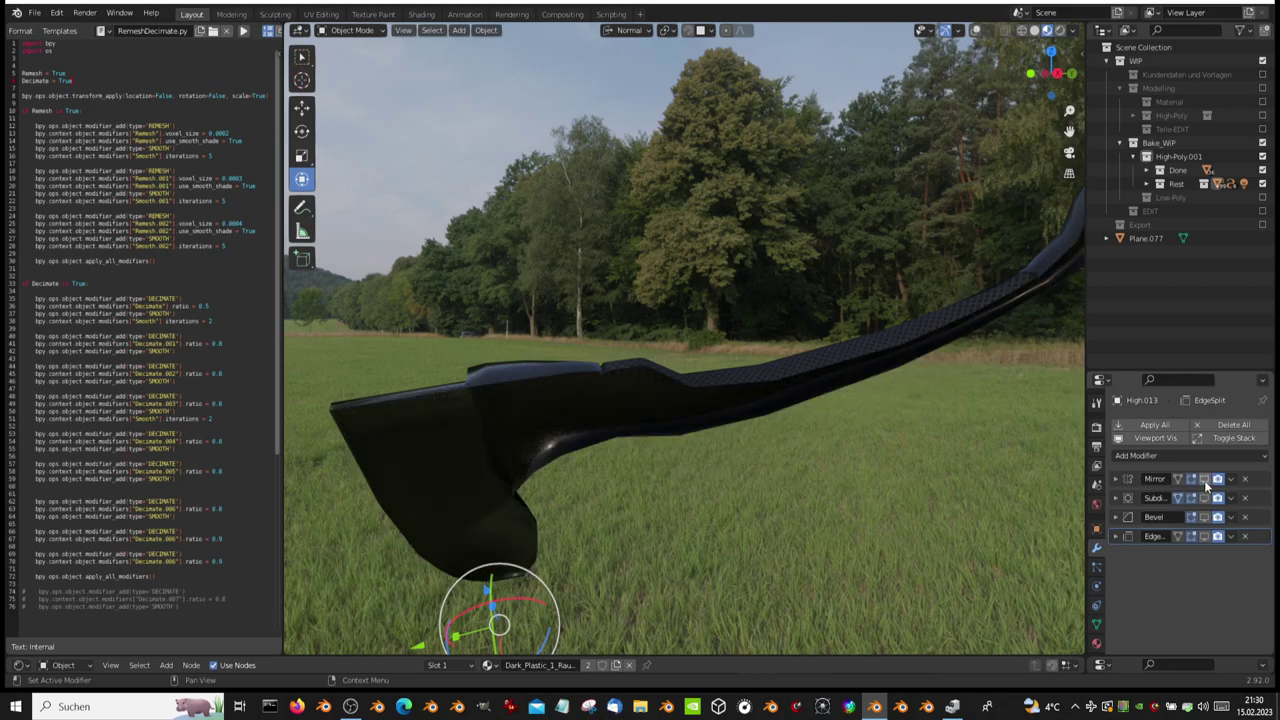
left_click(1204, 480)
mouse_move(909, 391)
middle_mouse_down()
mouse_move(671, 363)
mouse_move(680, 354)
mouse_move(697, 366)
mouse_move(608, 425)
mouse_move(771, 389)
mouse_move(902, 383)
mouse_move(757, 380)
mouse_move(789, 342)
middle_mouse_up()
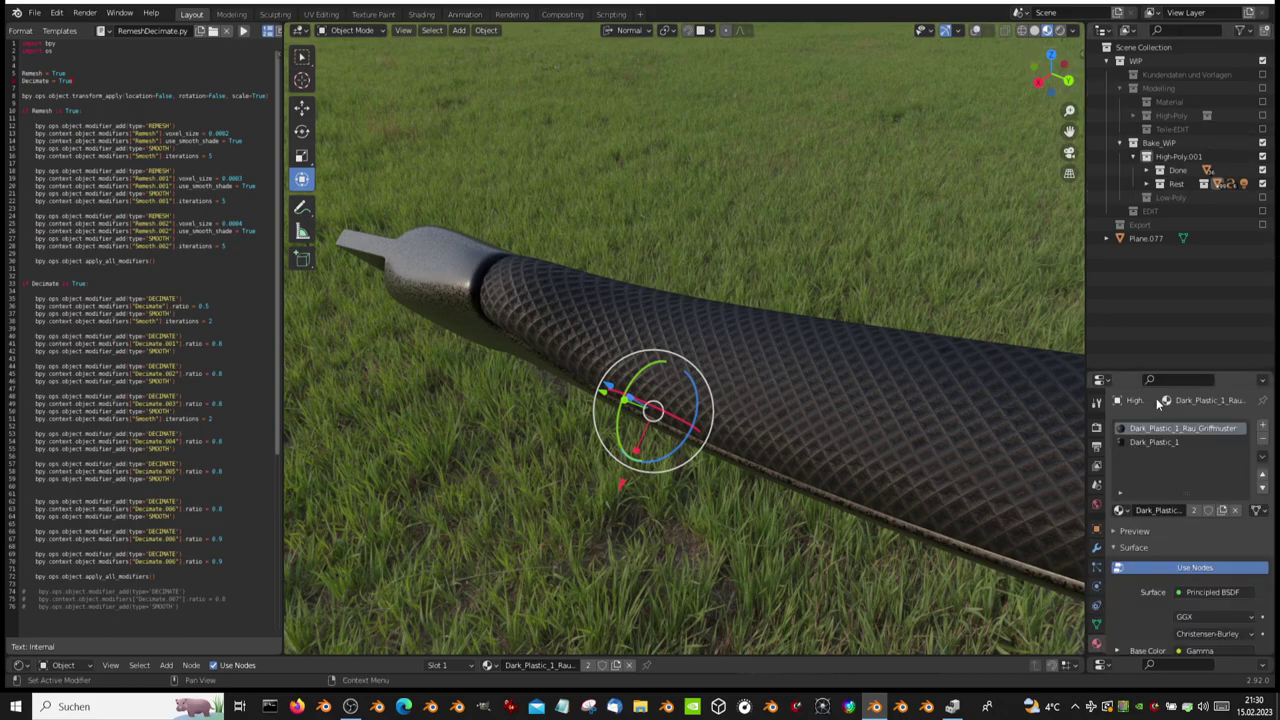
- Enter edit mode on the grip in the shading workspace and select one large face
key("Tab")
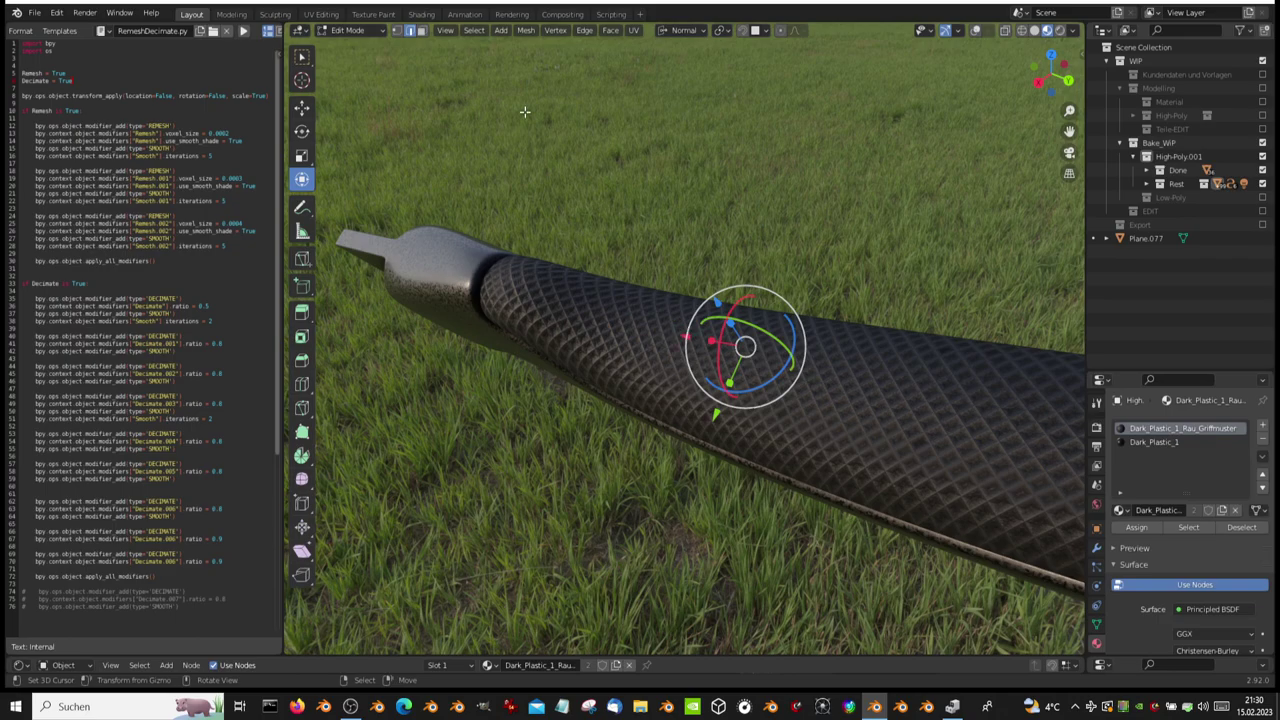
left_click(423, 15)
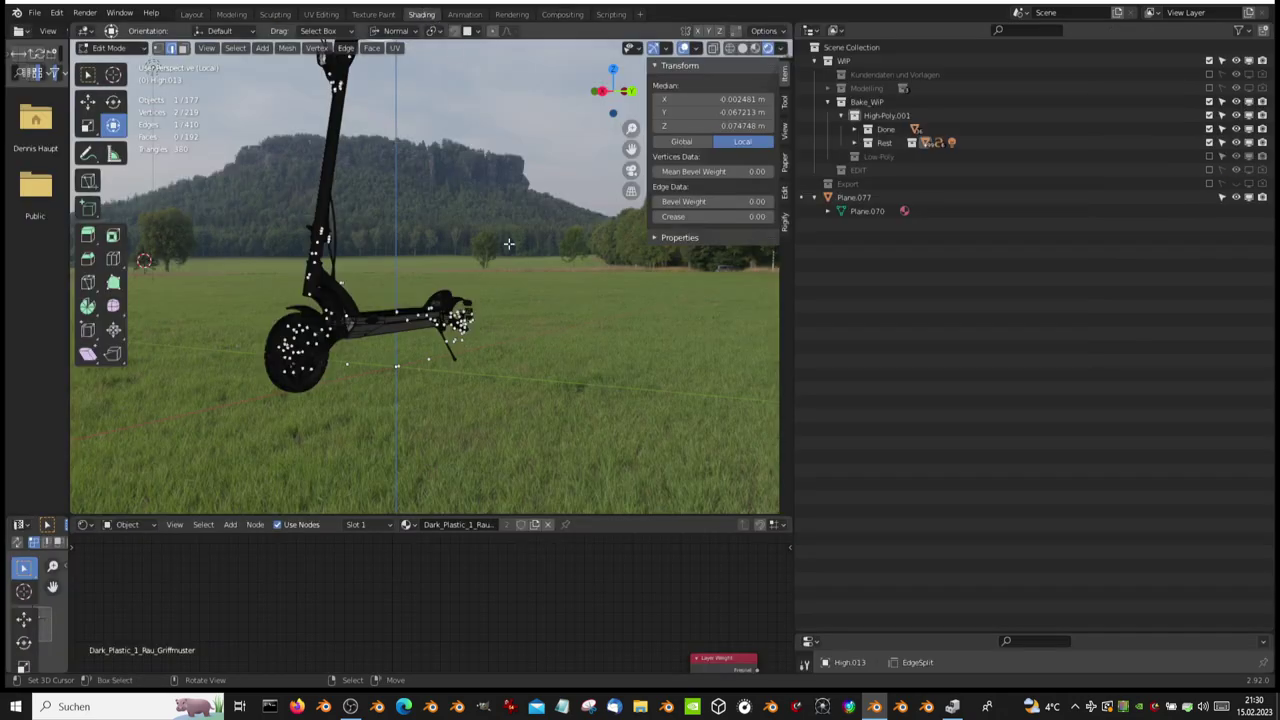
key("KP_Decimal")
scroll(579, 209, "down", 3)
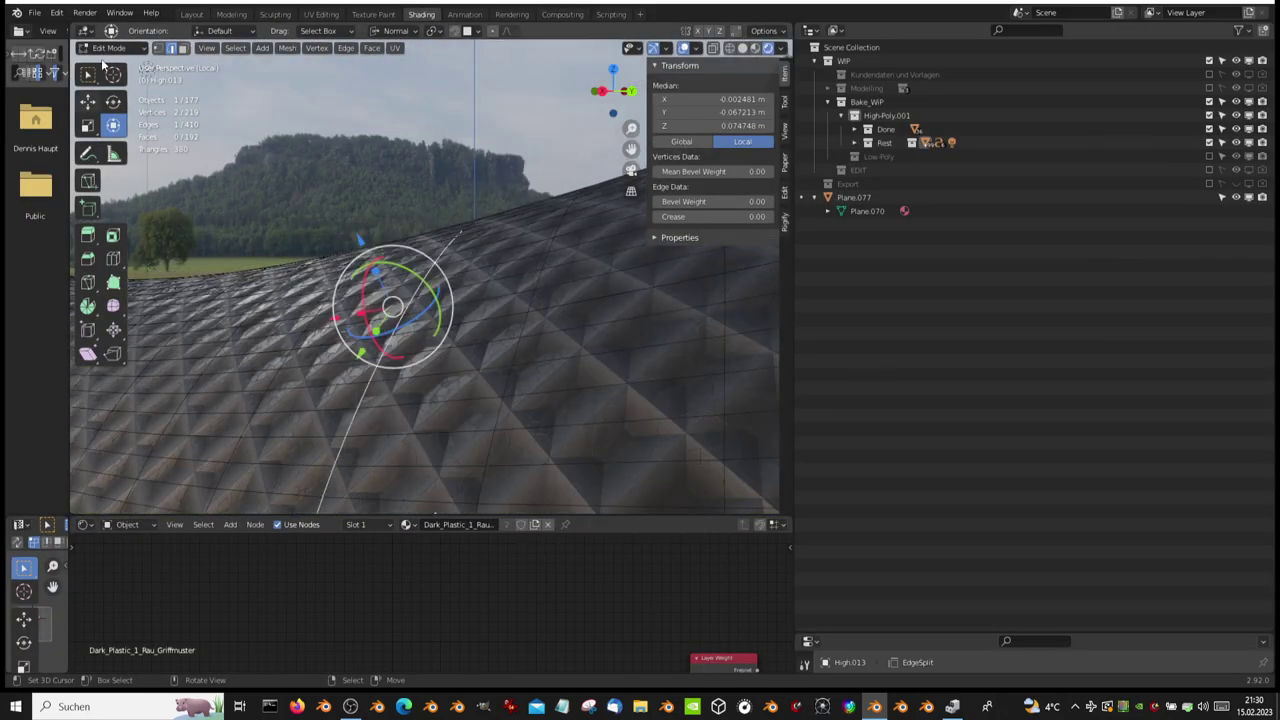
left_click(396, 313)
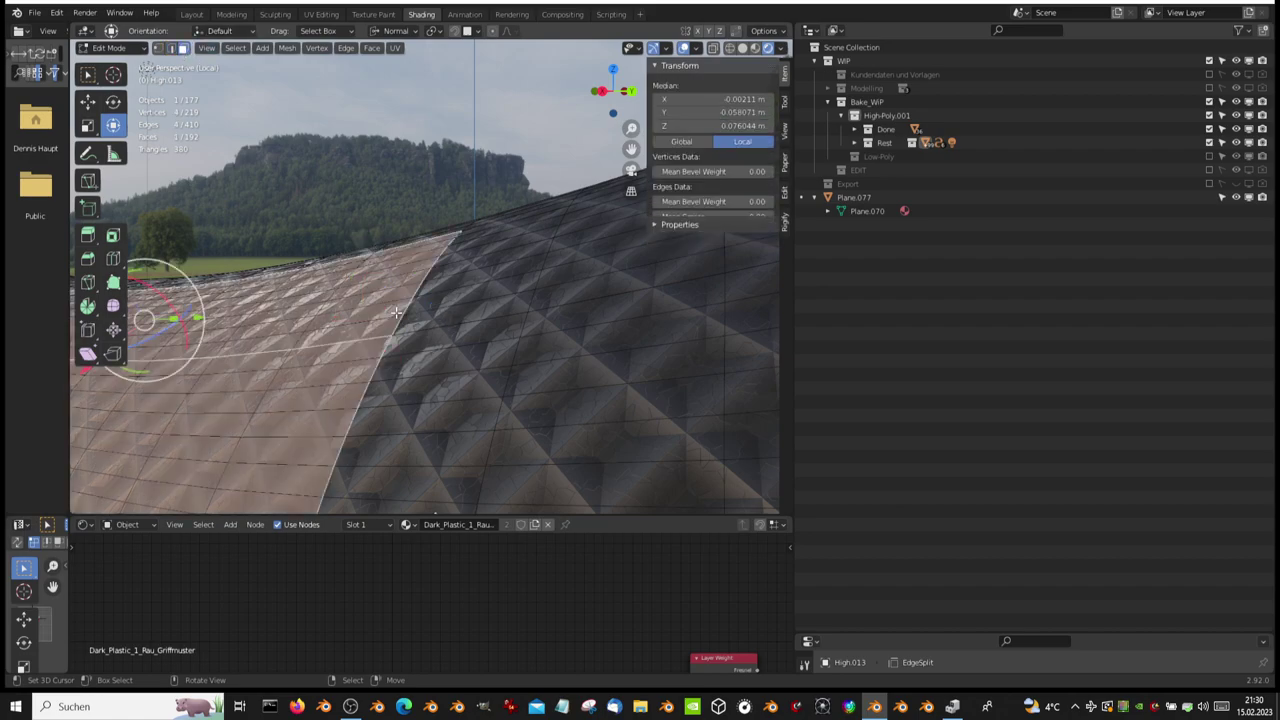
- Maximize the node editor to survey the whole Dark_Plastic_1_Rau_Griffmuster tree, then restore the layout
key("ctrl+space")
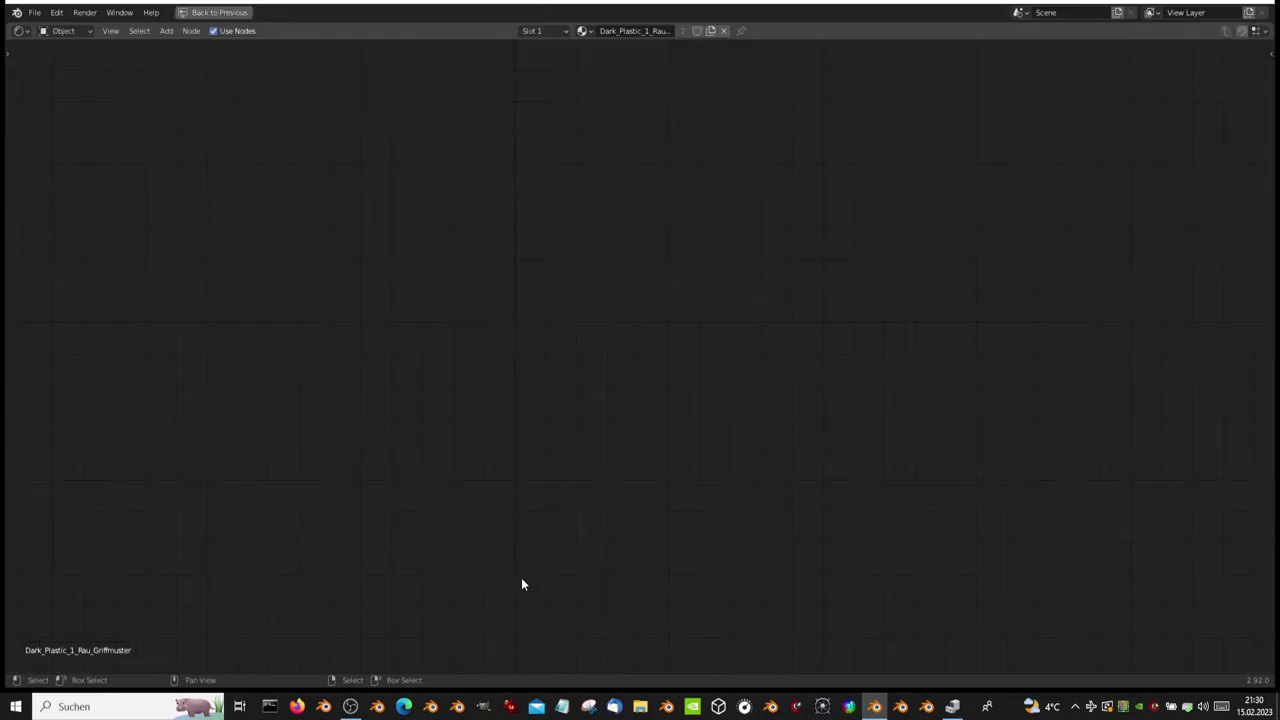
scroll(817, 366, "down", 5)
scroll(873, 355, "down", 3)
scroll(873, 355, "down", 2)
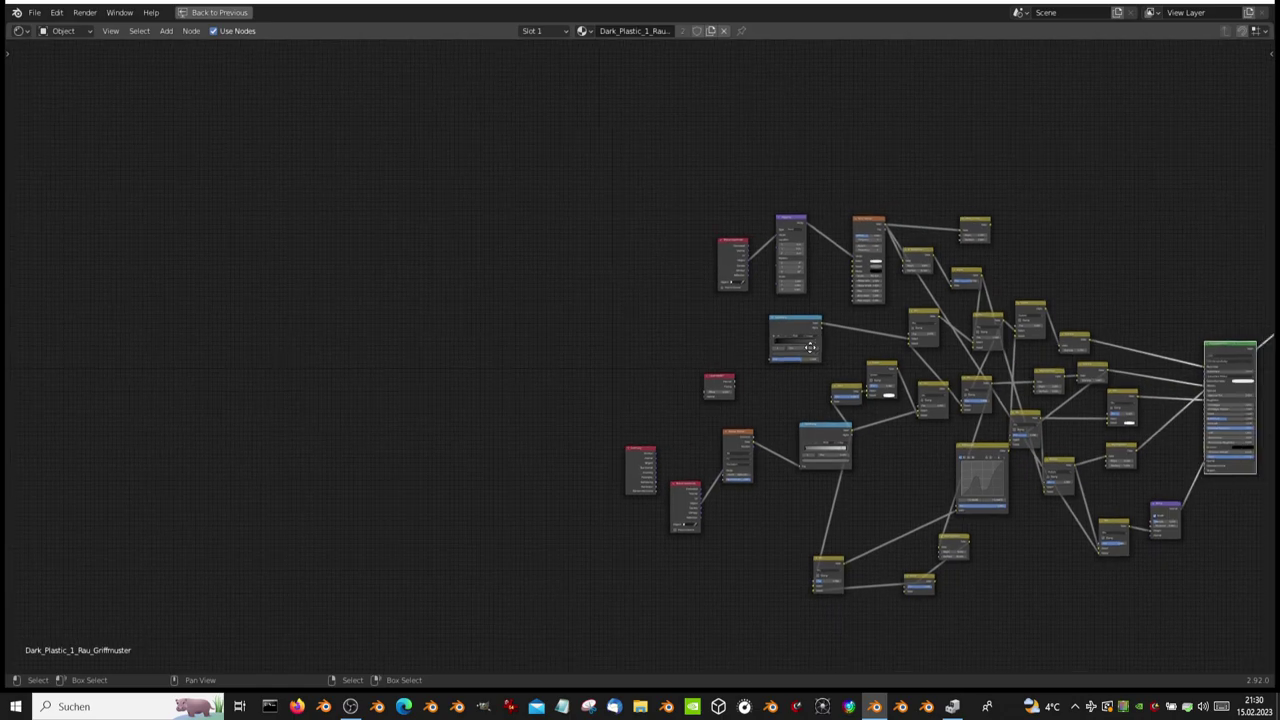
middle_click_drag(770, 310, 464, 305)
scroll(641, 312, "up", 2)
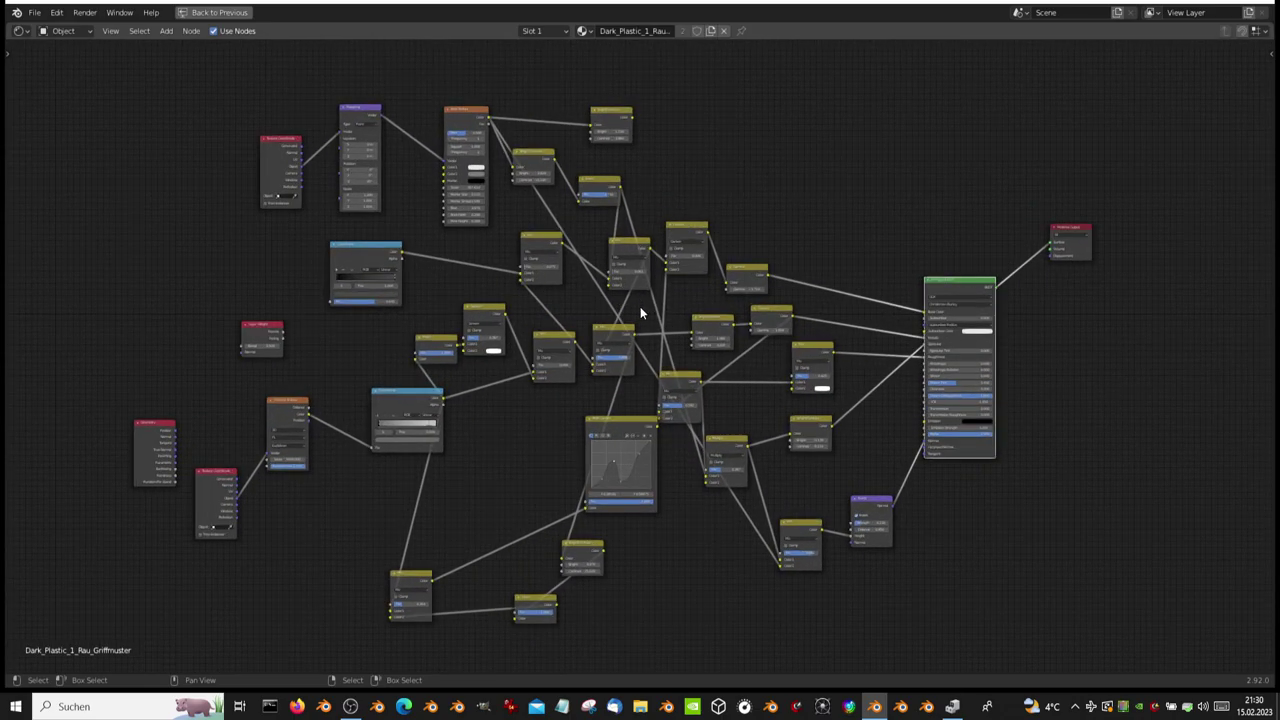
scroll(641, 313, "up", 1)
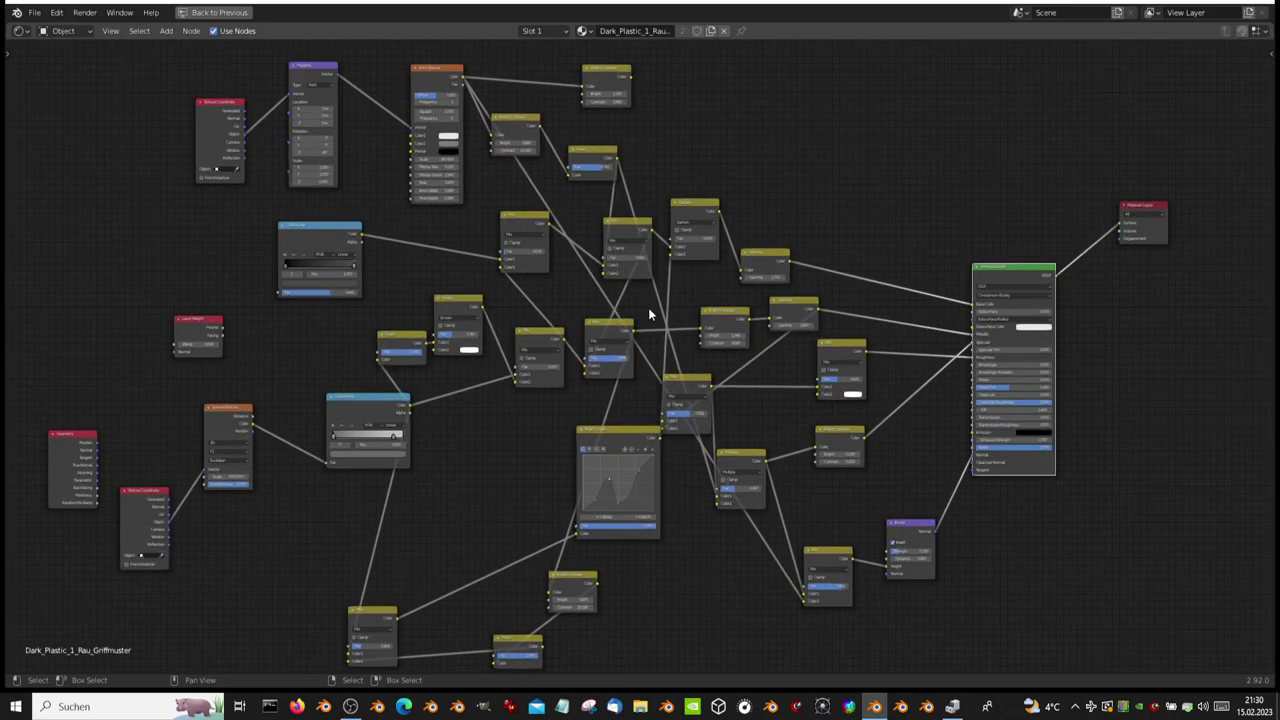
scroll(576, 296, "right", 3, "ctrl")
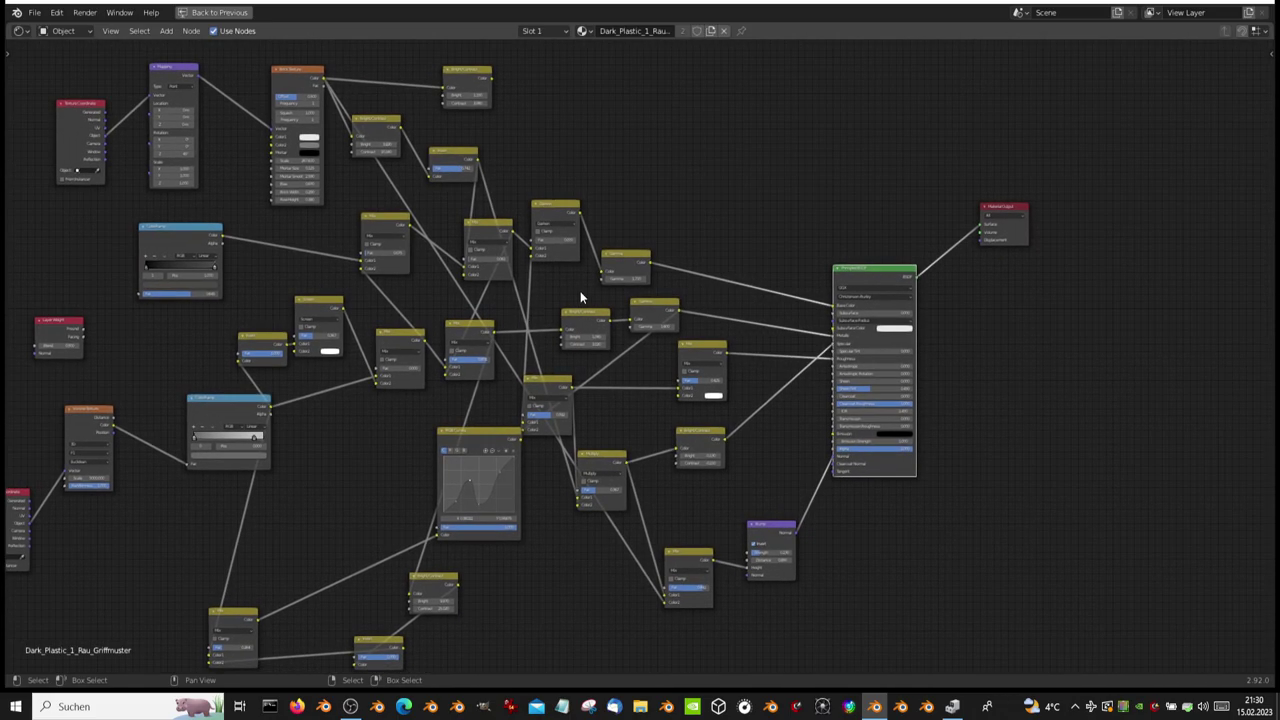
key("ctrl+space")
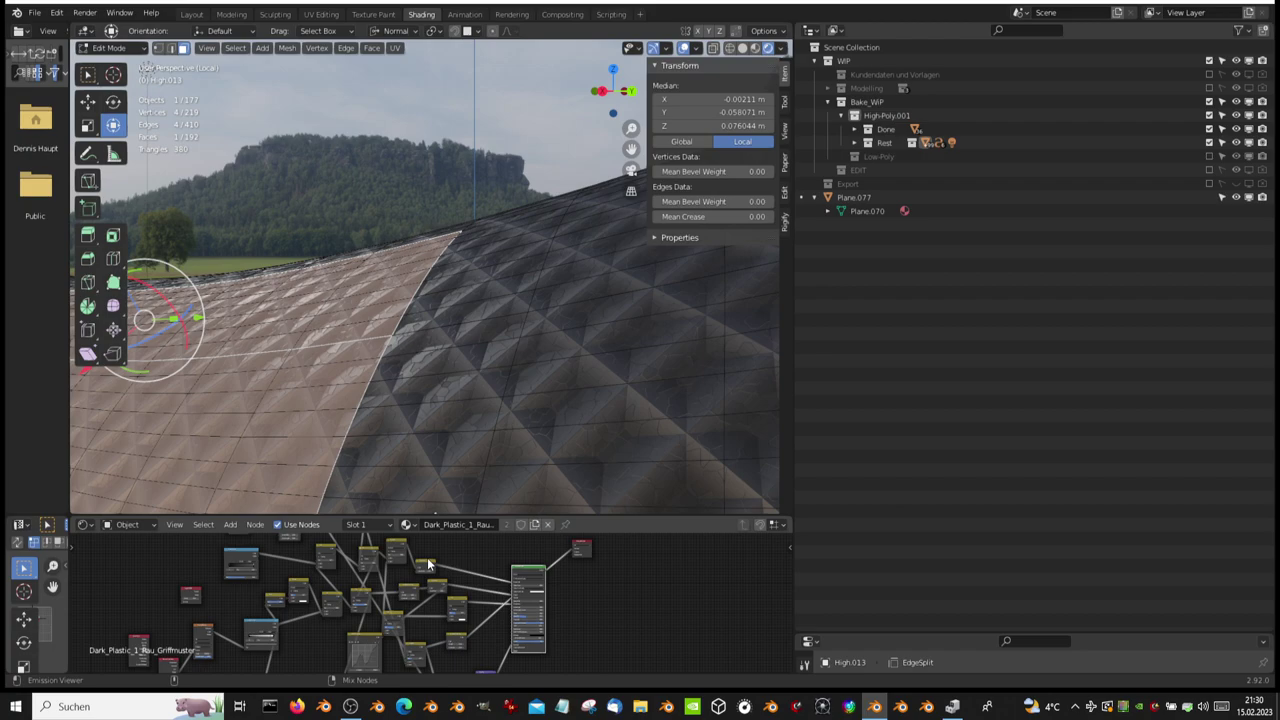
- Preview several grip-material nodes on the lever surface, including one shown as a white mask
middle_click_drag(427, 557, 437, 556, "ctrl")
left_click(424, 547, "ctrl+shift")
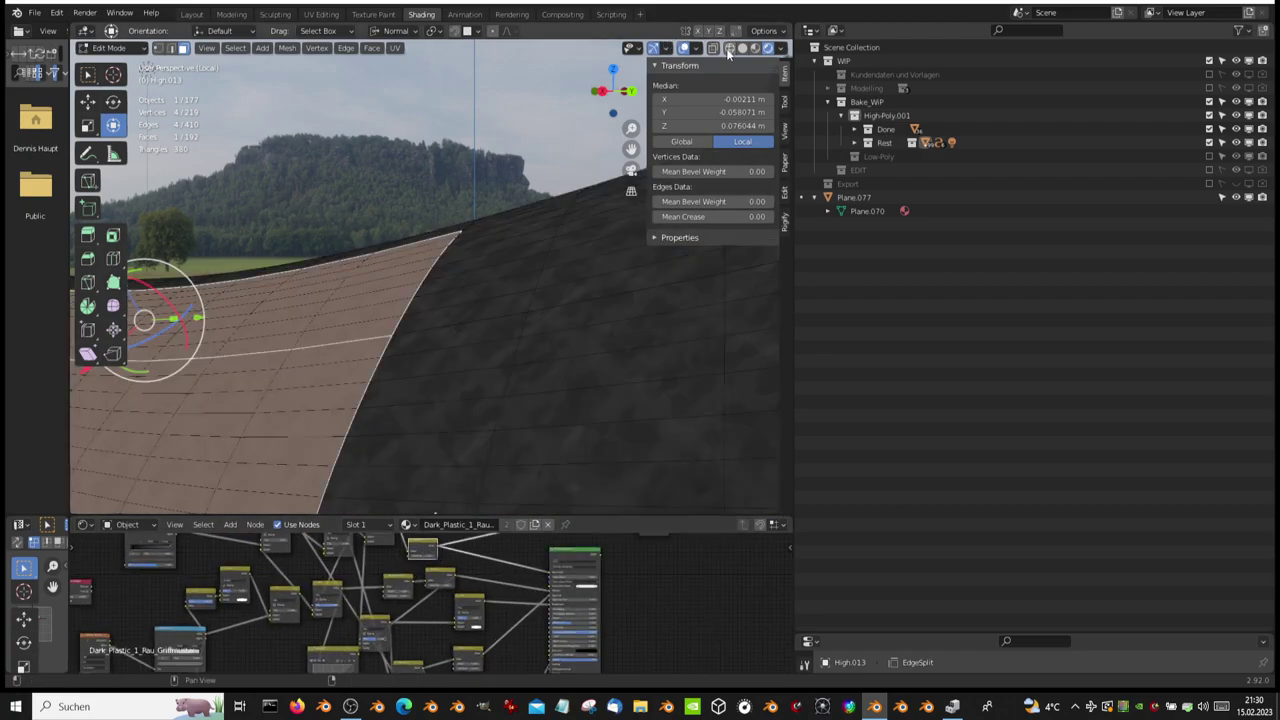
middle_click_drag(676, 54, 453, 307)
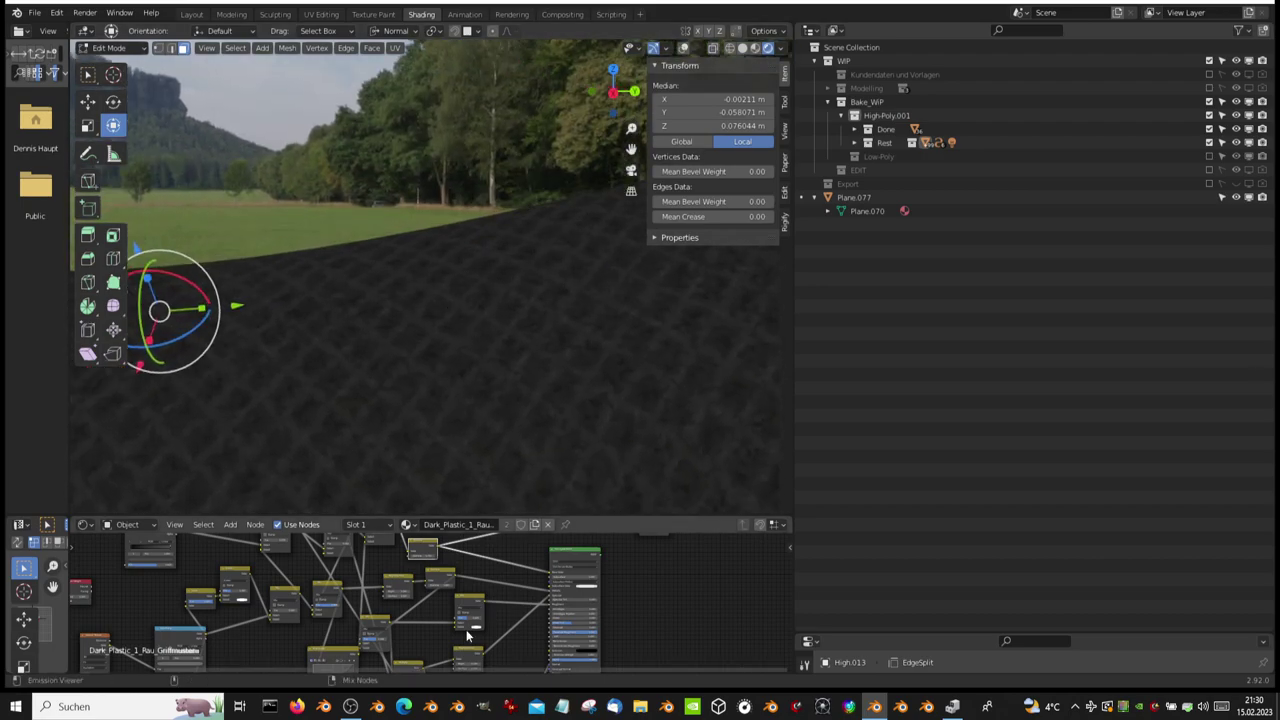
mouse_move(443, 568)
middle_mouse_down()
mouse_move(421, 578)
mouse_move(433, 563)
middle_mouse_up()
left_click(415, 570, "ctrl+shift")
mouse_move(520, 330)
middle_mouse_down()
mouse_move(500, 309)
mouse_move(501, 532)
middle_mouse_up()
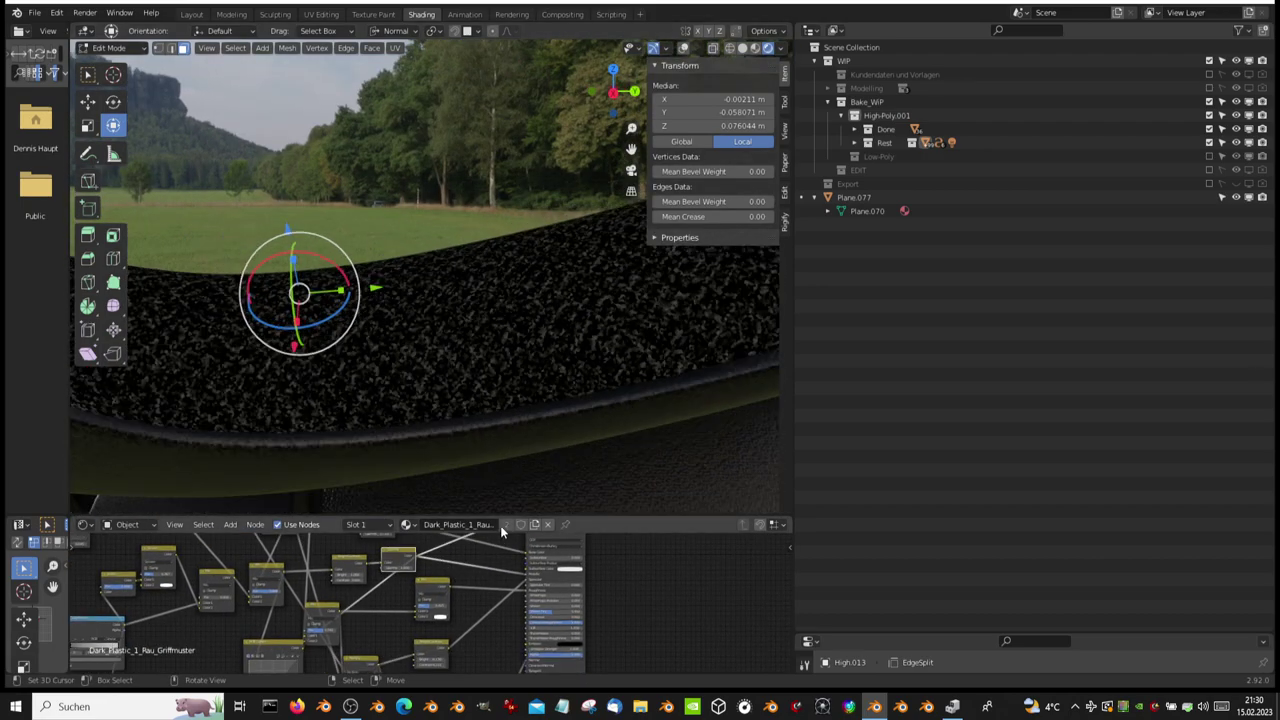
left_click(435, 587, "ctrl+shift")
- Preview the diamond mesh pattern and a colour node, then orbit and maximize the 3D view
middle_click_drag(463, 623, 421, 581)
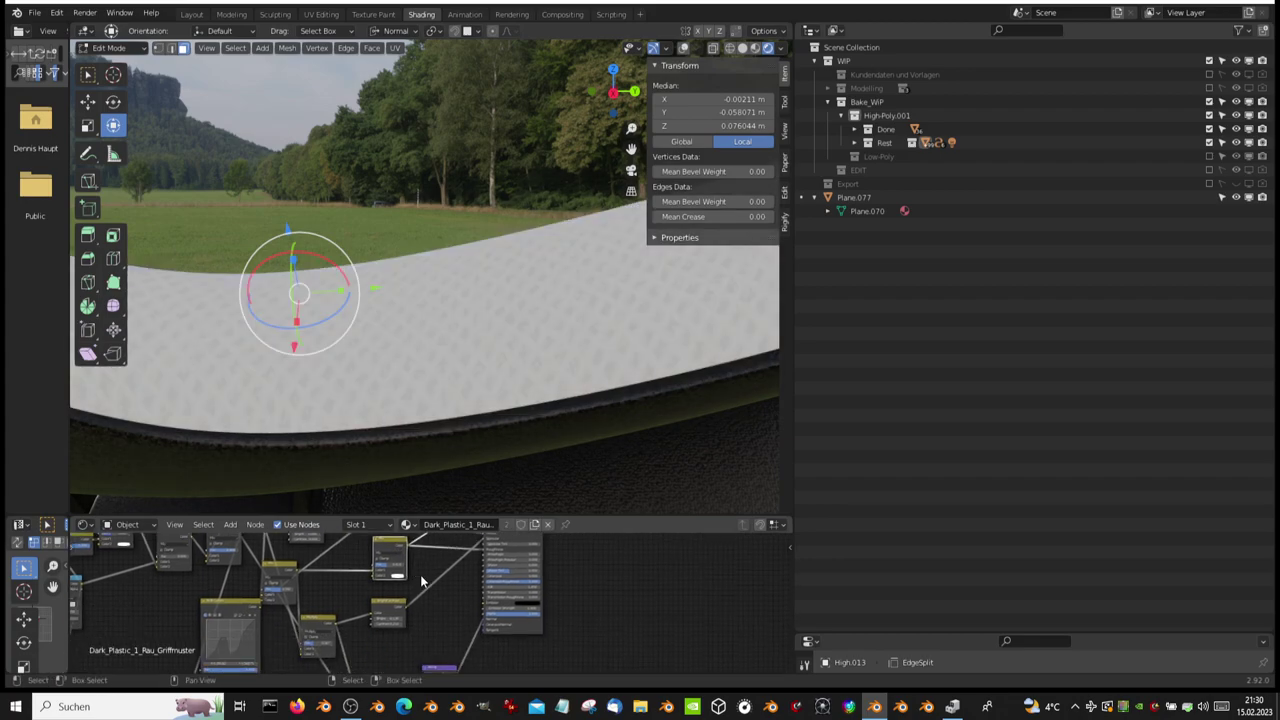
left_click(388, 609, "ctrl+shift")
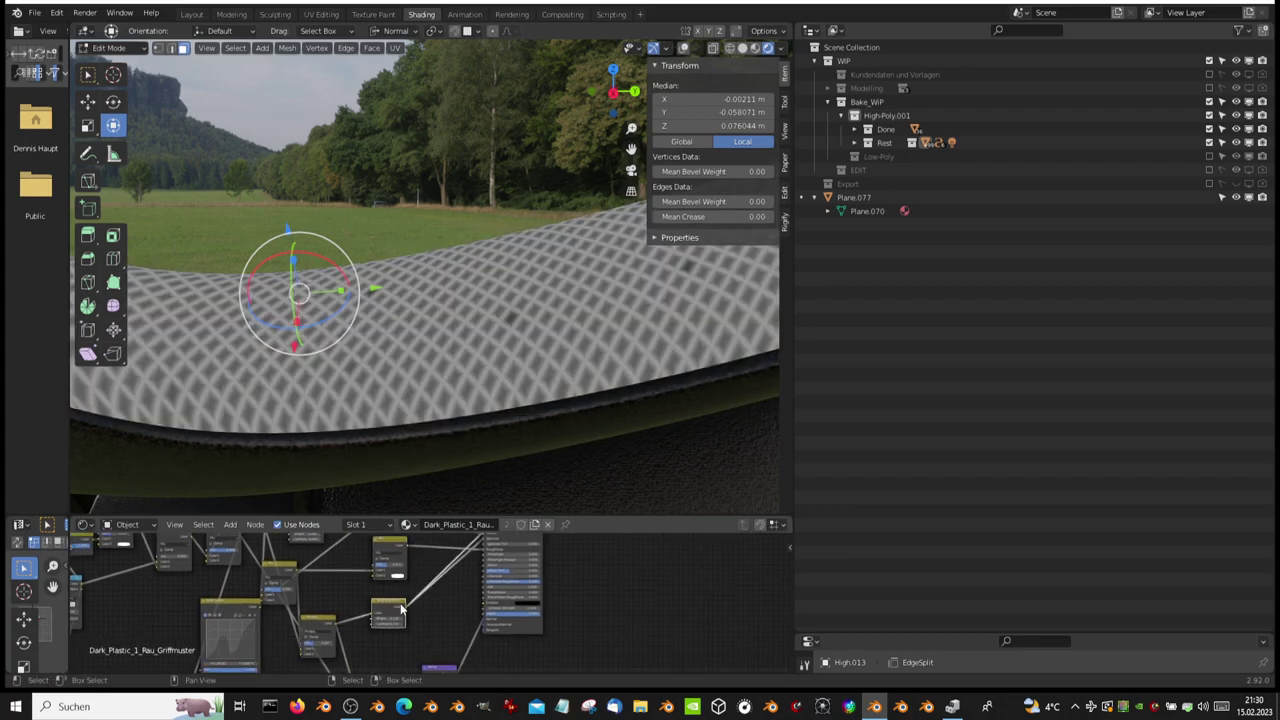
left_click(408, 592, "ctrl+shift")
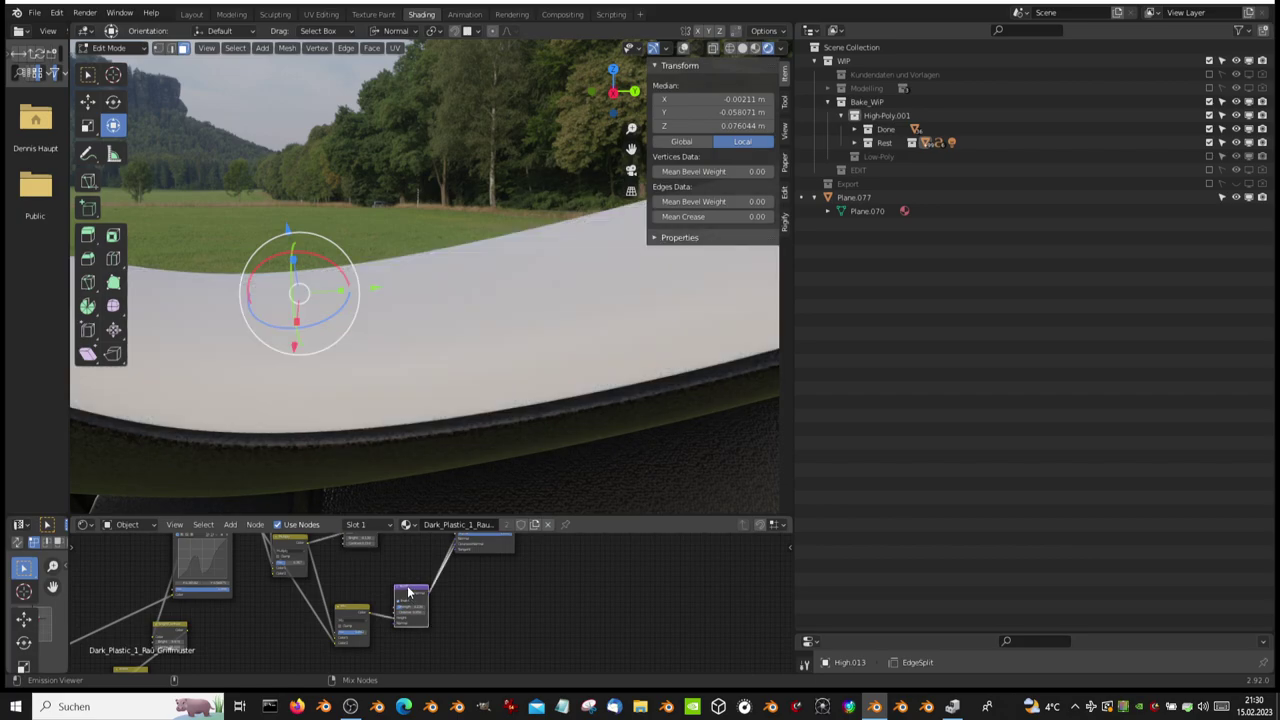
mouse_move(540, 420)
middle_mouse_down()
mouse_move(593, 375)
mouse_move(583, 410)
middle_mouse_up()
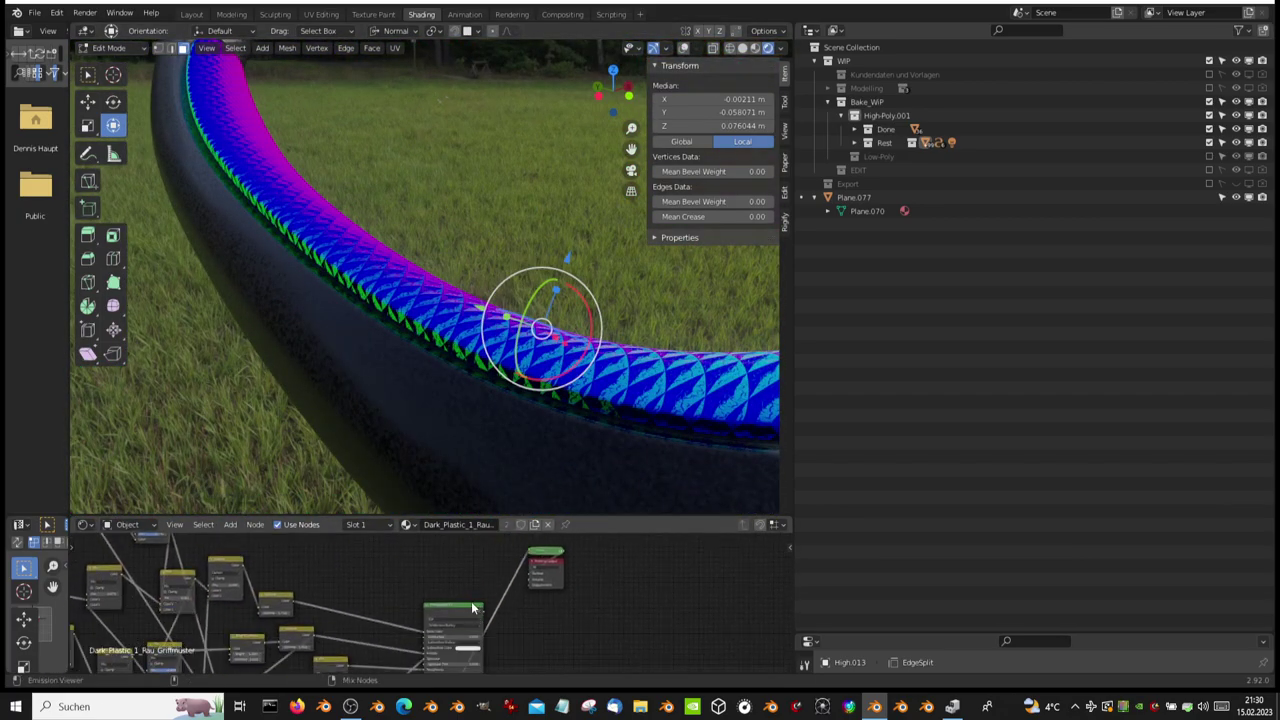
mouse_move(452, 332)
middle_mouse_down()
mouse_move(341, 266)
mouse_move(354, 291)
mouse_move(335, 346)
mouse_move(886, 446)
middle_mouse_up()
key("ctrl+space")
- Orbit and zoom around the handlebar stem, switch housing and glowing headlight
mouse_move(845, 492)
middle_mouse_down()
mouse_move(749, 251)
mouse_move(617, 163)
mouse_move(637, 156)
middle_mouse_up()
scroll(637, 156, "down", 8)
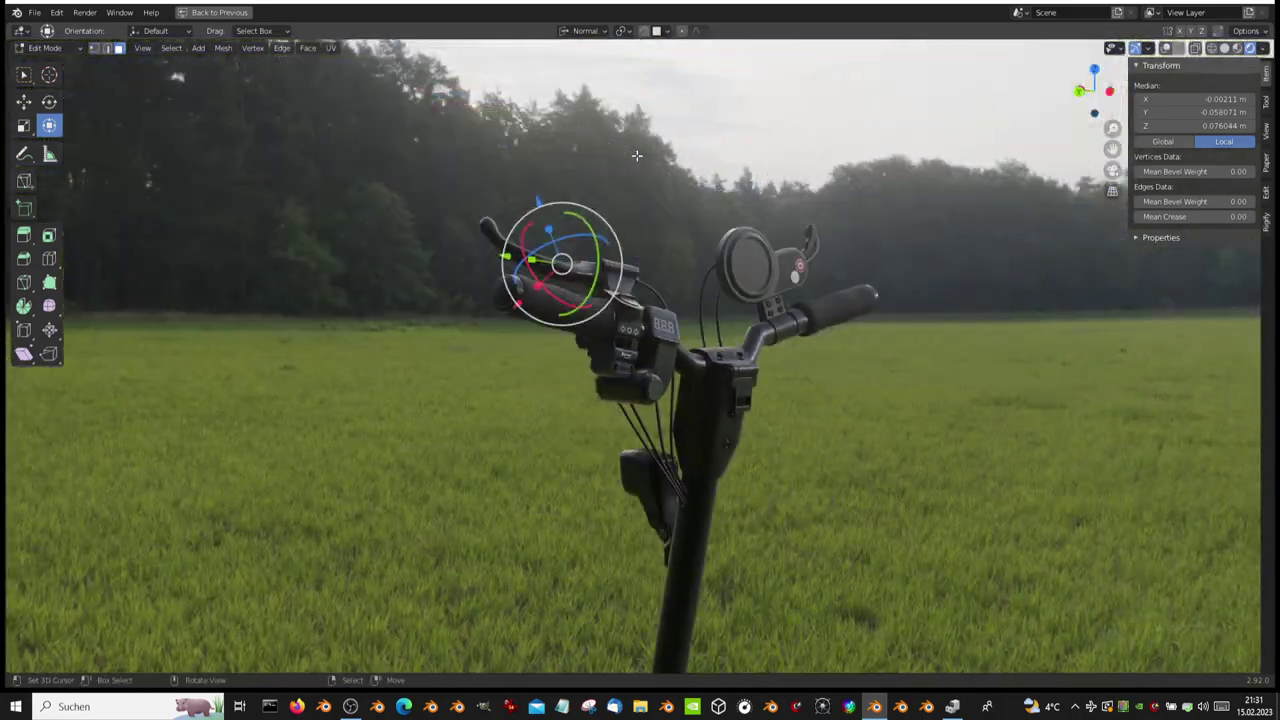
scroll(705, 327, "up", 6)
middle_click_drag(705, 327, 696, 361)
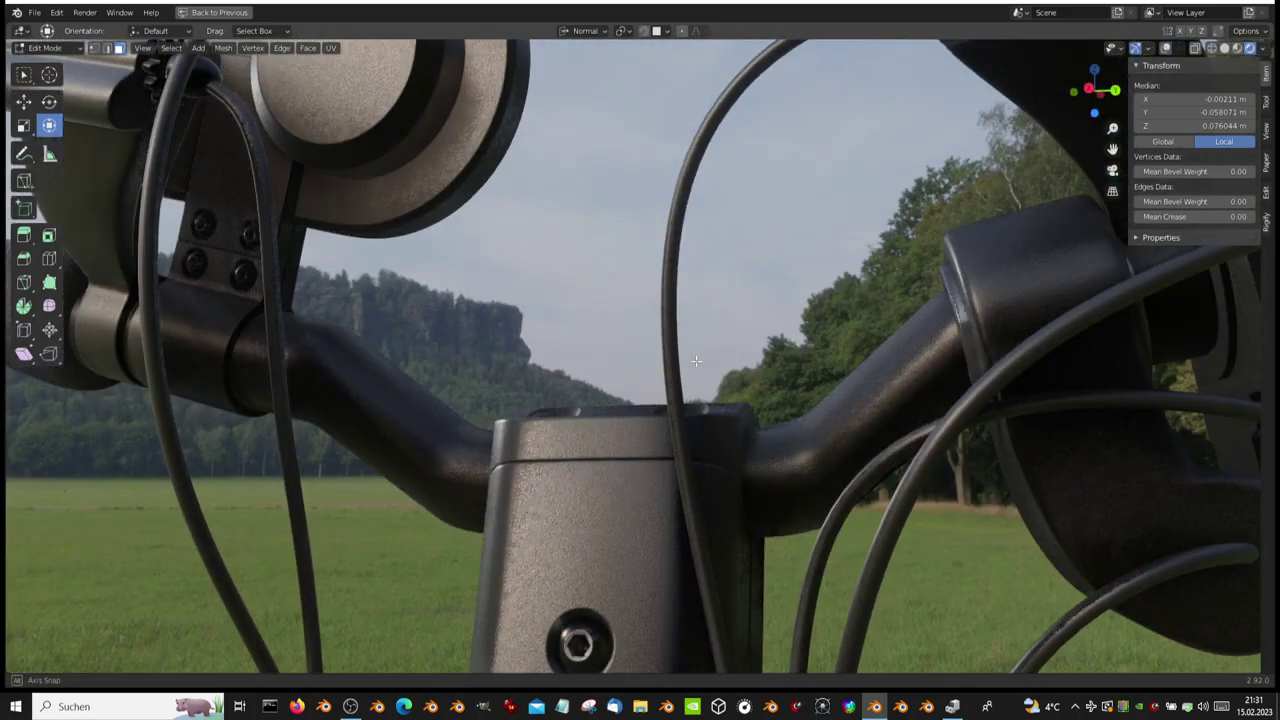
scroll(696, 363, "down", 5)
scroll(700, 330, "up", 3)
scroll(723, 243, "up", 2)
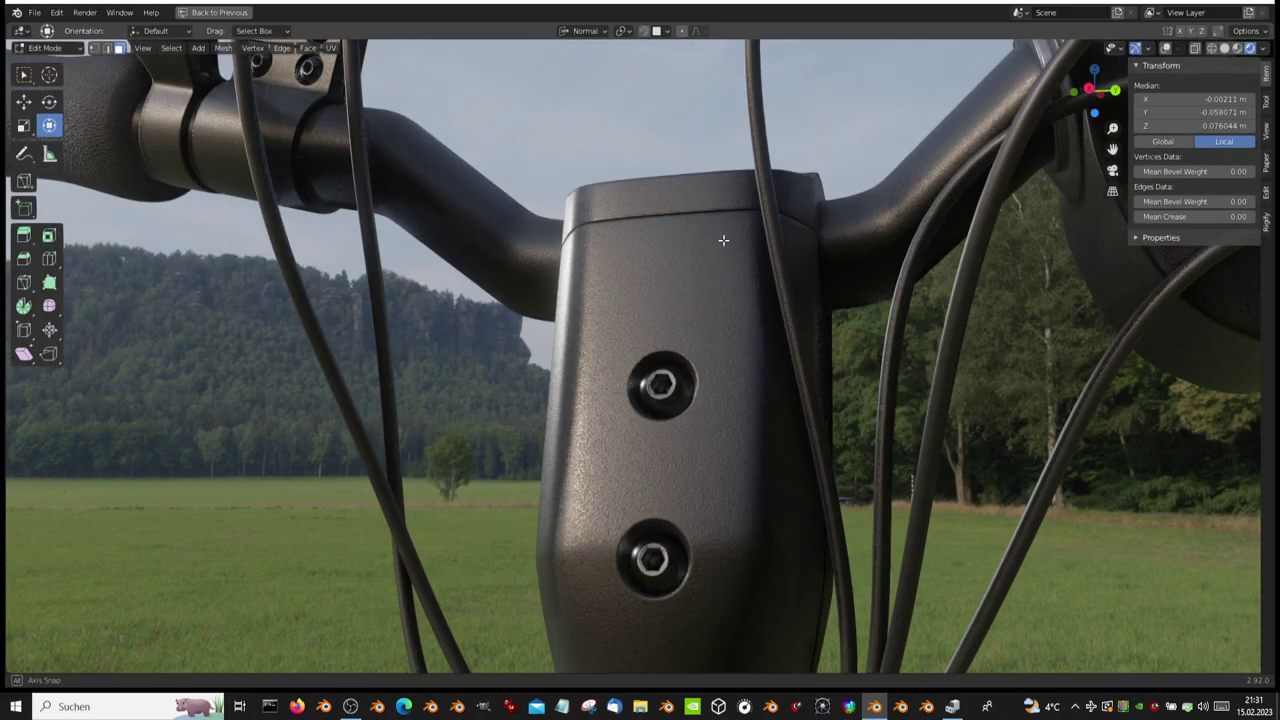
scroll(569, 432, "up", 2)
middle_click_drag(569, 432, 624, 327)
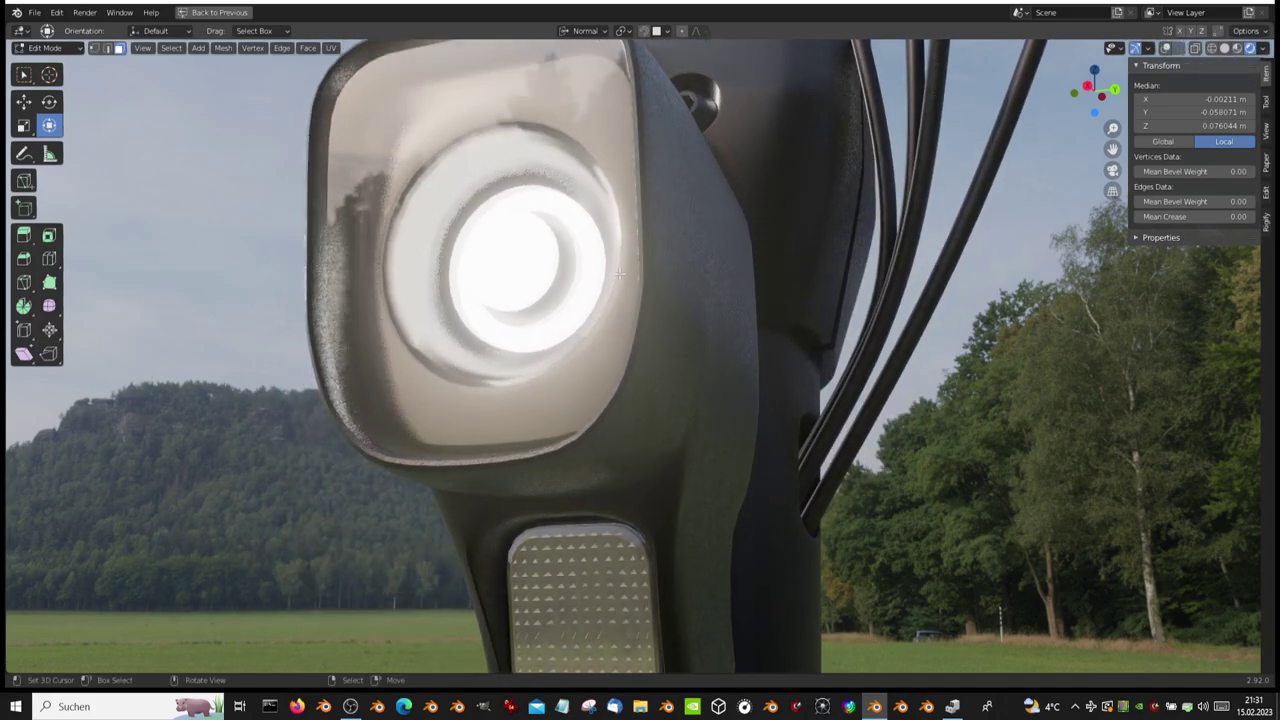
scroll(624, 327, "down", 4)
scroll(624, 327, "down", 3)
middle_click_drag(624, 327, 638, 384)
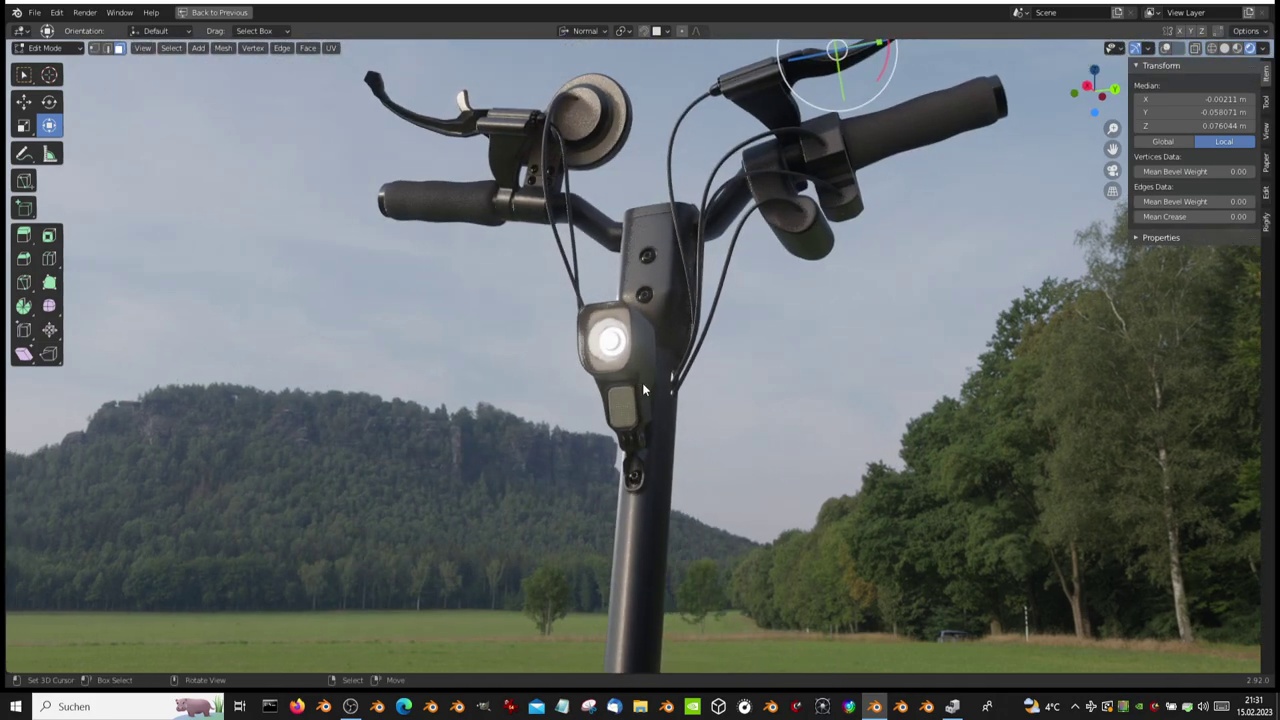
- Return to Object Mode and orbit down the stem to the clamp, orange reflector and front fork
key("Tab")
scroll(642, 378, "up", 5)
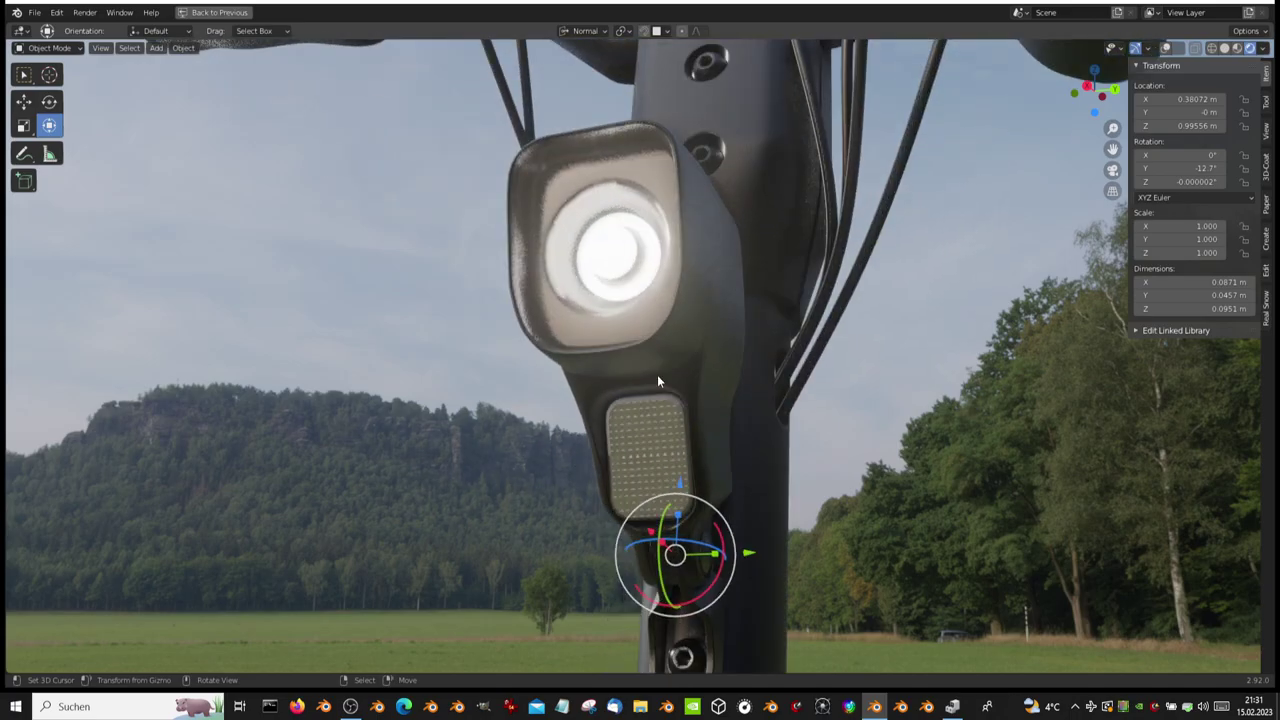
mouse_move(657, 379)
middle_mouse_down()
mouse_move(560, 403)
mouse_move(564, 389)
mouse_move(772, 465)
mouse_move(851, 171)
mouse_move(808, 309)
mouse_move(731, 320)
mouse_move(674, 288)
mouse_move(571, 309)
mouse_move(819, 549)
mouse_move(650, 612)
mouse_move(806, 663)
mouse_move(789, 9)
mouse_move(626, 477)
mouse_move(700, 309)
mouse_move(650, 600)
middle_mouse_up()
scroll(639, 411, "up", 2)
left_click_drag(640, 706, 643, 634)
mouse_move(901, 392)
middle_mouse_down()
mouse_move(870, 388)
mouse_move(850, 347)
mouse_move(858, 297)
middle_mouse_up()
mouse_move(790, 380)
middle_mouse_down()
mouse_move(786, 352)
mouse_move(704, 451)
mouse_move(691, 306)
mouse_move(697, 323)
mouse_move(550, 347)
mouse_move(834, 306)
mouse_move(643, 303)
mouse_move(723, 347)
mouse_move(708, 423)
mouse_move(603, 295)
mouse_move(560, 396)
middle_mouse_up()
scroll(645, 302, "up", 2)
scroll(700, 431, "down", 3)
scroll(613, 310, "down", 2)
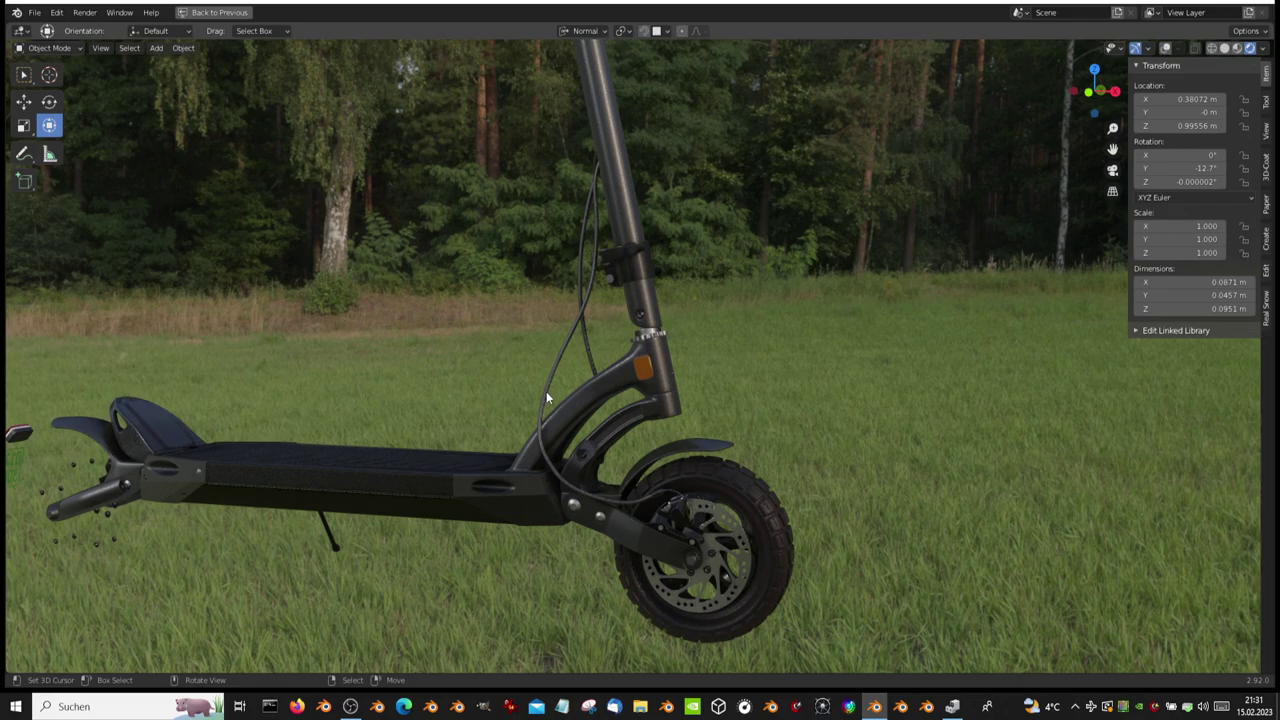
- Select the scooter's front frame and show the mesh wireframe with scene statistics
left_click(546, 391)
scroll(546, 389, "up", 1)
scroll(546, 389, "up", 1)
scroll(674, 362, "up", 3)
scroll(674, 362, "up", 2)
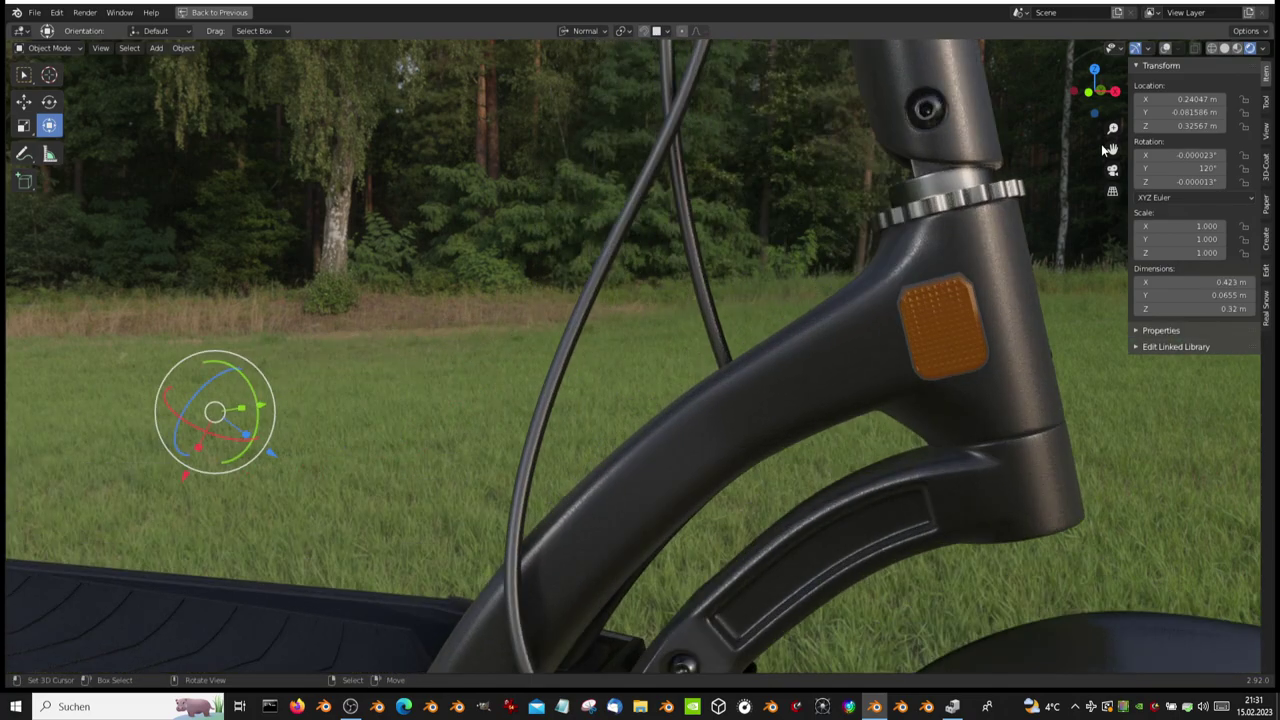
key("shift+alt+z")
- Deselect everything, orbit around the scooter and hide all viewport overlays
mouse_move(686, 489)
middle_mouse_down()
mouse_move(672, 377)
mouse_move(748, 328)
middle_mouse_up()
key("alt+a")
mouse_move(602, 485)
middle_mouse_down()
mouse_move(750, 352)
mouse_move(757, 551)
mouse_move(691, 277)
mouse_move(776, 455)
mouse_move(750, 288)
mouse_move(758, 438)
mouse_move(839, 445)
mouse_move(495, 444)
mouse_move(600, 430)
mouse_move(457, 414)
mouse_move(414, 423)
mouse_move(571, 423)
mouse_move(560, 284)
mouse_move(603, 284)
mouse_move(563, 274)
mouse_move(631, 282)
mouse_move(976, 119)
middle_mouse_up()
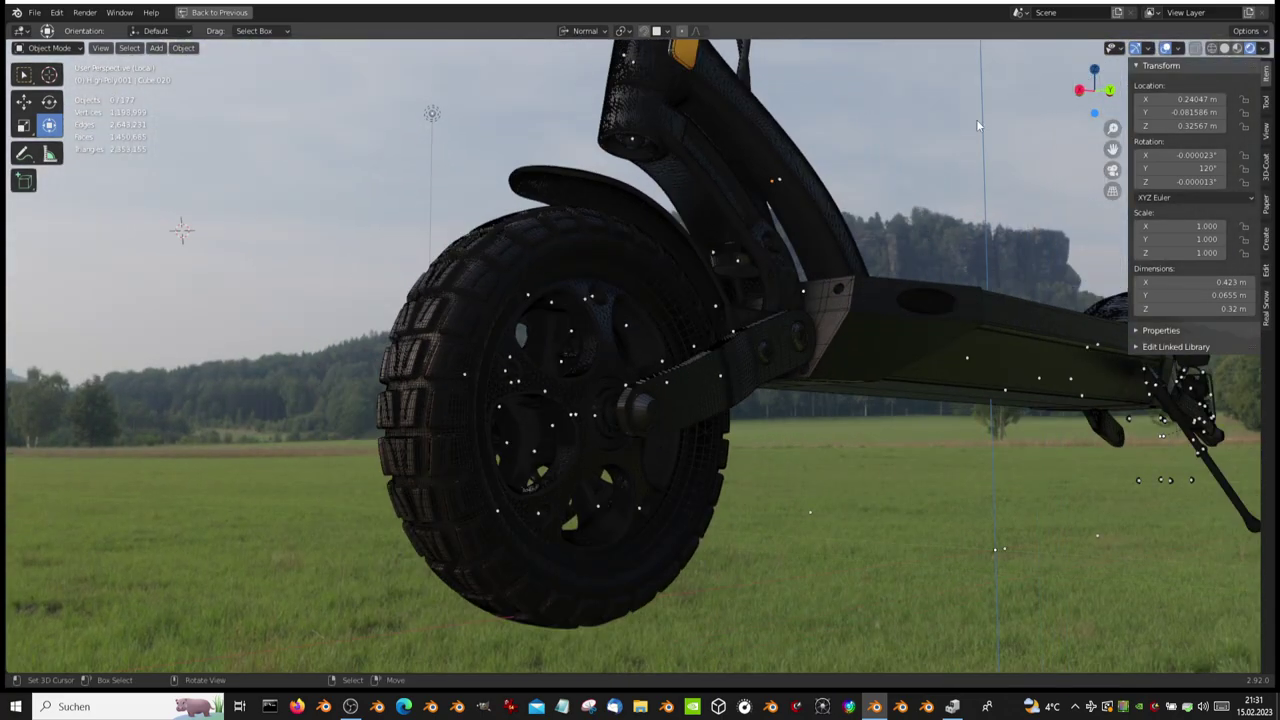
left_click(1166, 48)
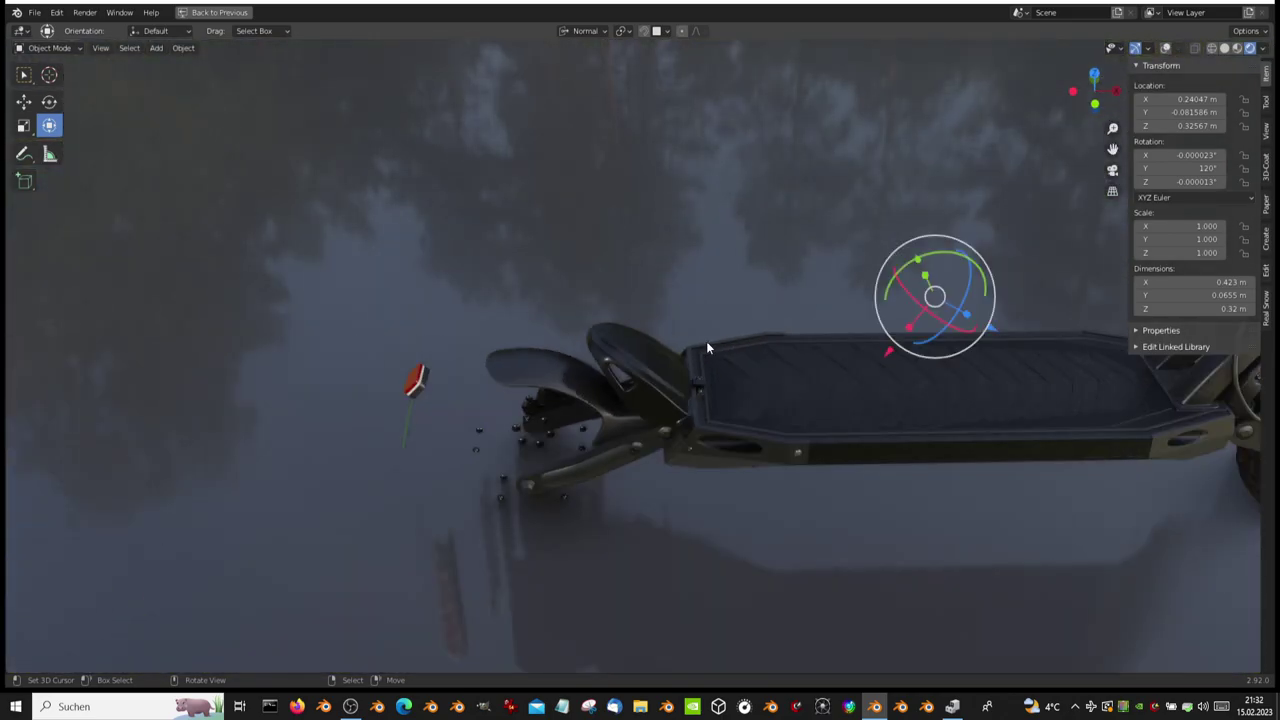
- Unhide the rear wheel and licence plate, then orbit around and below the complete scooter
middle_click_drag(706, 341, 825, 272)
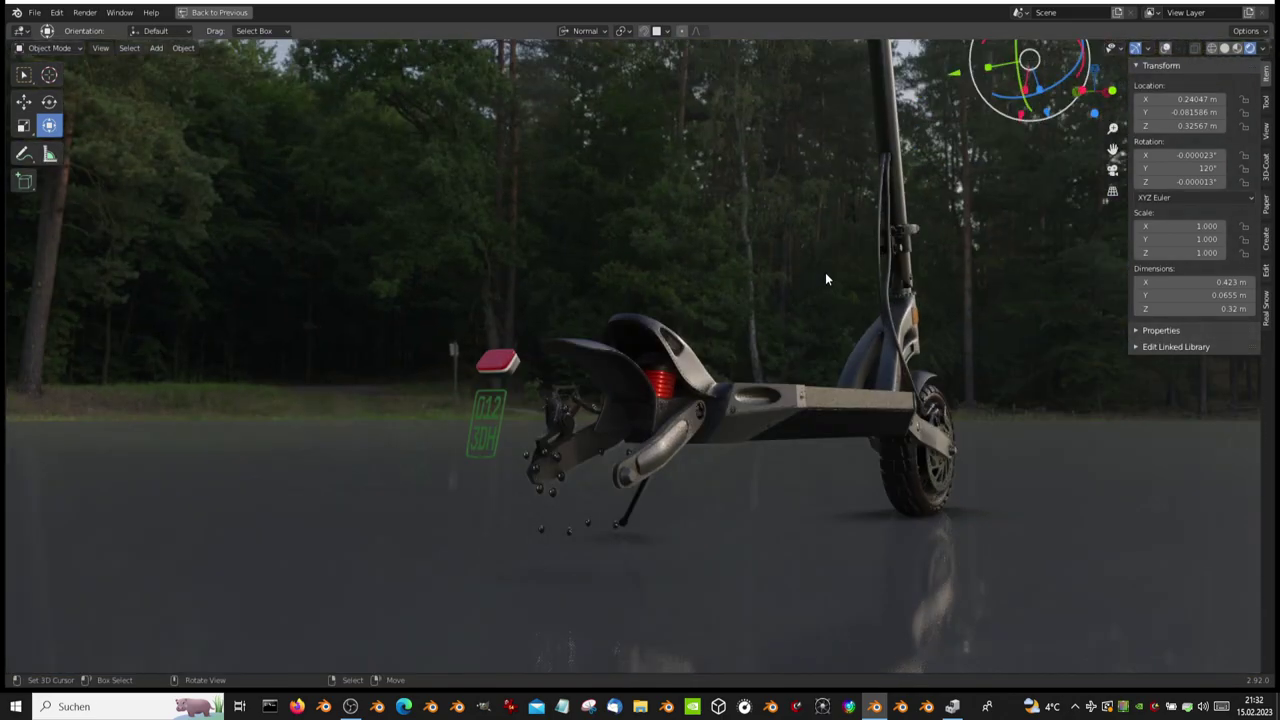
key("alt+h")
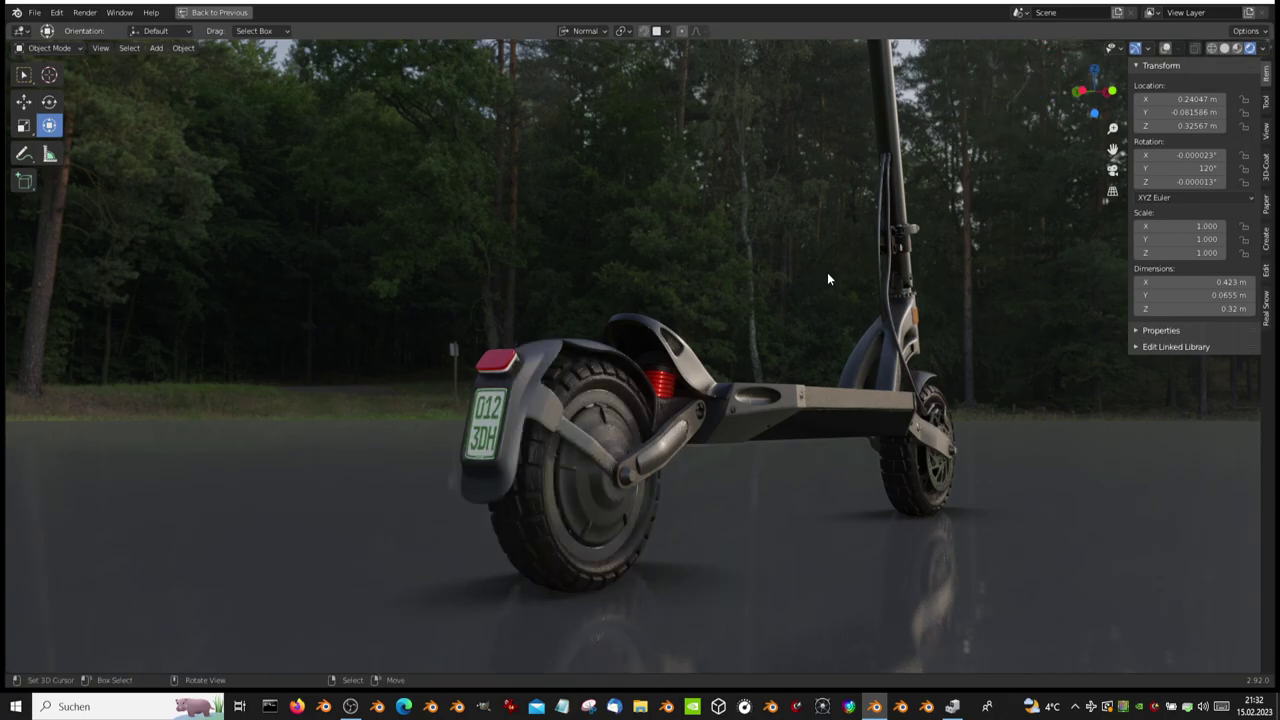
mouse_move(828, 279)
middle_mouse_down()
mouse_move(831, 294)
mouse_move(657, 363)
mouse_move(614, 349)
mouse_move(365, 375)
mouse_move(505, 294)
mouse_move(590, 273)
mouse_move(601, 393)
mouse_move(642, 381)
mouse_move(620, 357)
mouse_move(1014, 363)
mouse_move(991, 360)
middle_mouse_up()
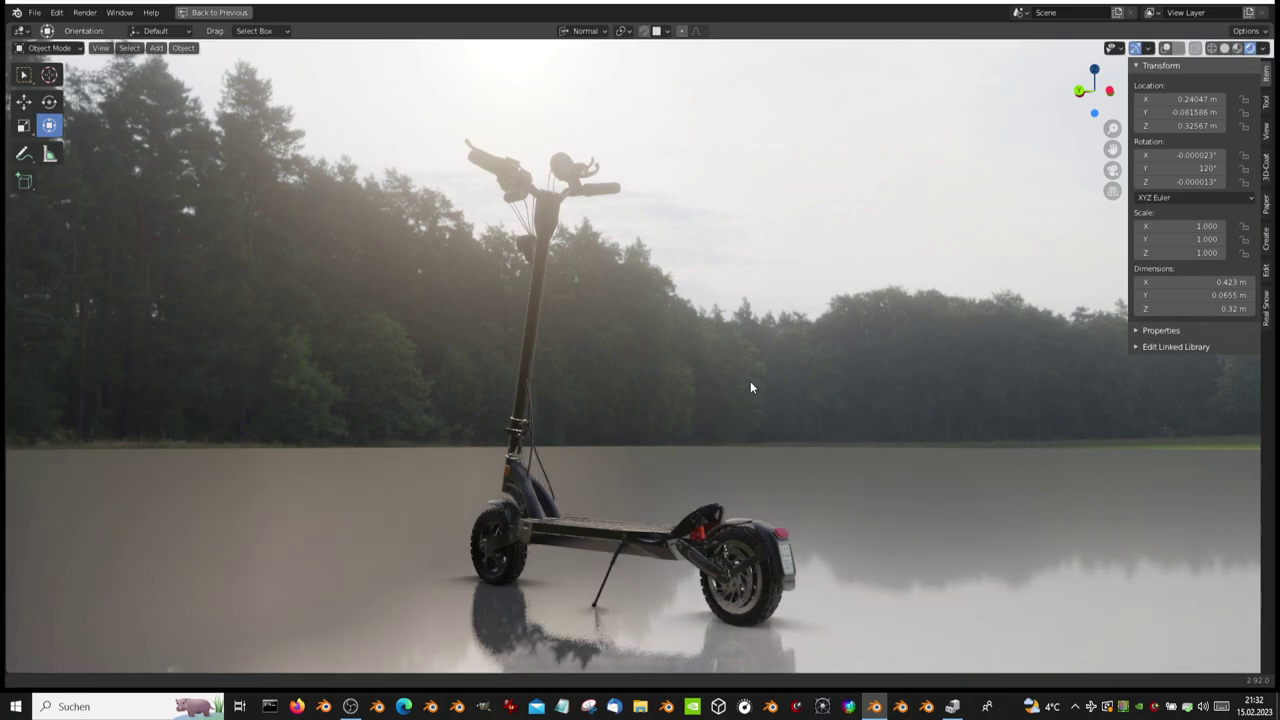
mouse_move(751, 387)
middle_mouse_down()
mouse_move(771, 355)
mouse_move(763, 343)
middle_mouse_up()
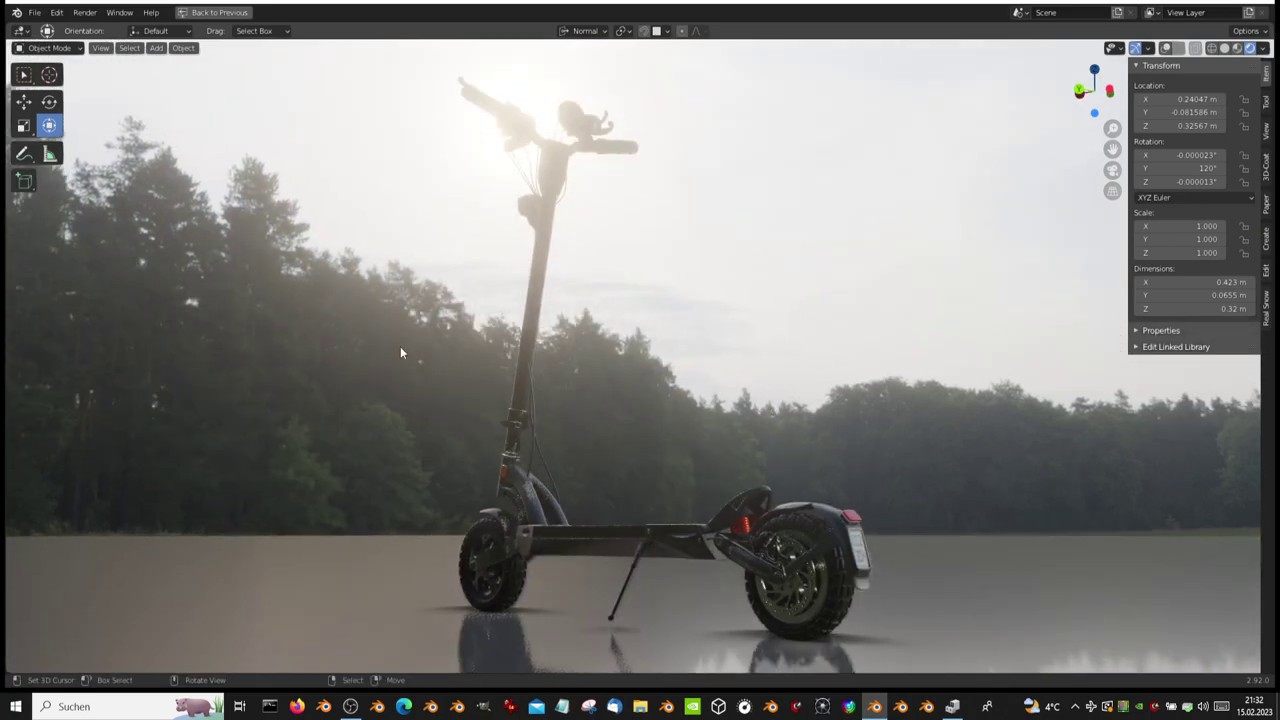
mouse_move(400, 357)
middle_mouse_down()
mouse_move(531, 371)
mouse_move(790, 340)
mouse_move(786, 377)
mouse_move(751, 349)
mouse_move(739, 293)
mouse_move(696, 362)
mouse_move(642, 302)
mouse_move(653, 229)
mouse_move(714, 344)
middle_mouse_up()
- Zoom in on the front brake disc and caliper, then orbit to the rear fender and deck
scroll(714, 344, "up", 3)
scroll(714, 344, "up", 2)
scroll(714, 345, "up", 2)
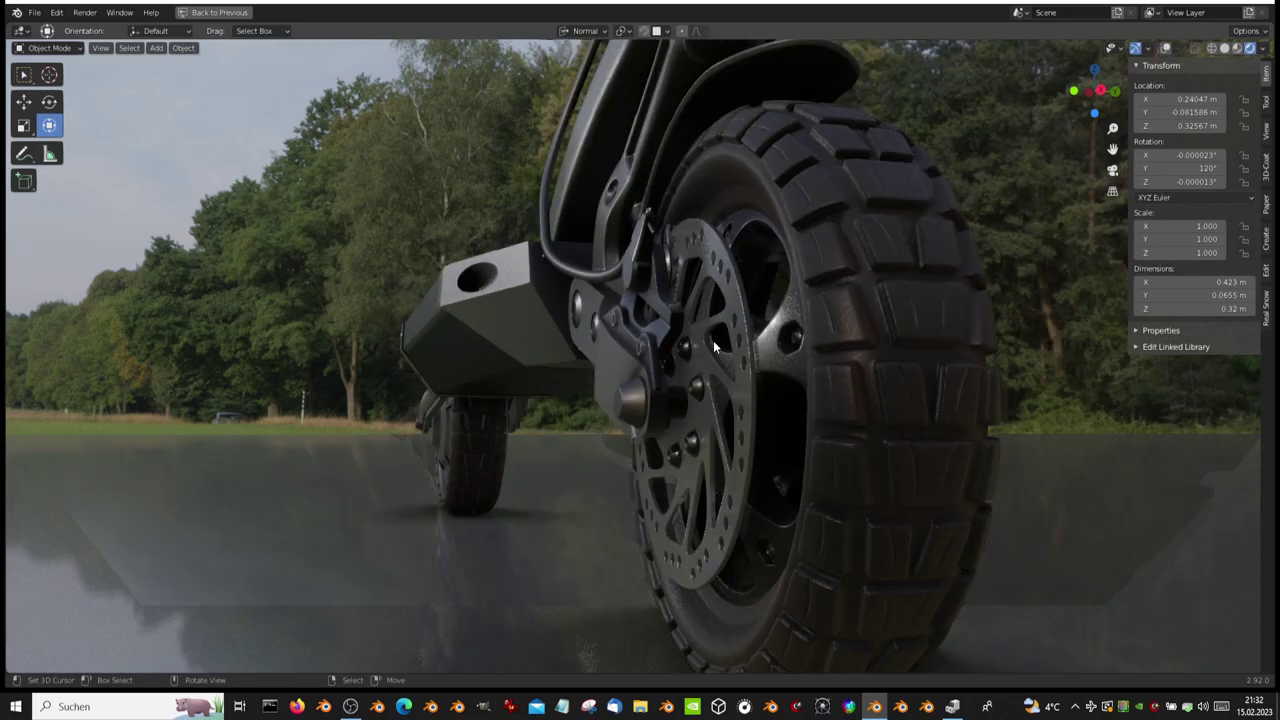
scroll(708, 348, "up", 2)
scroll(707, 352, "up", 1)
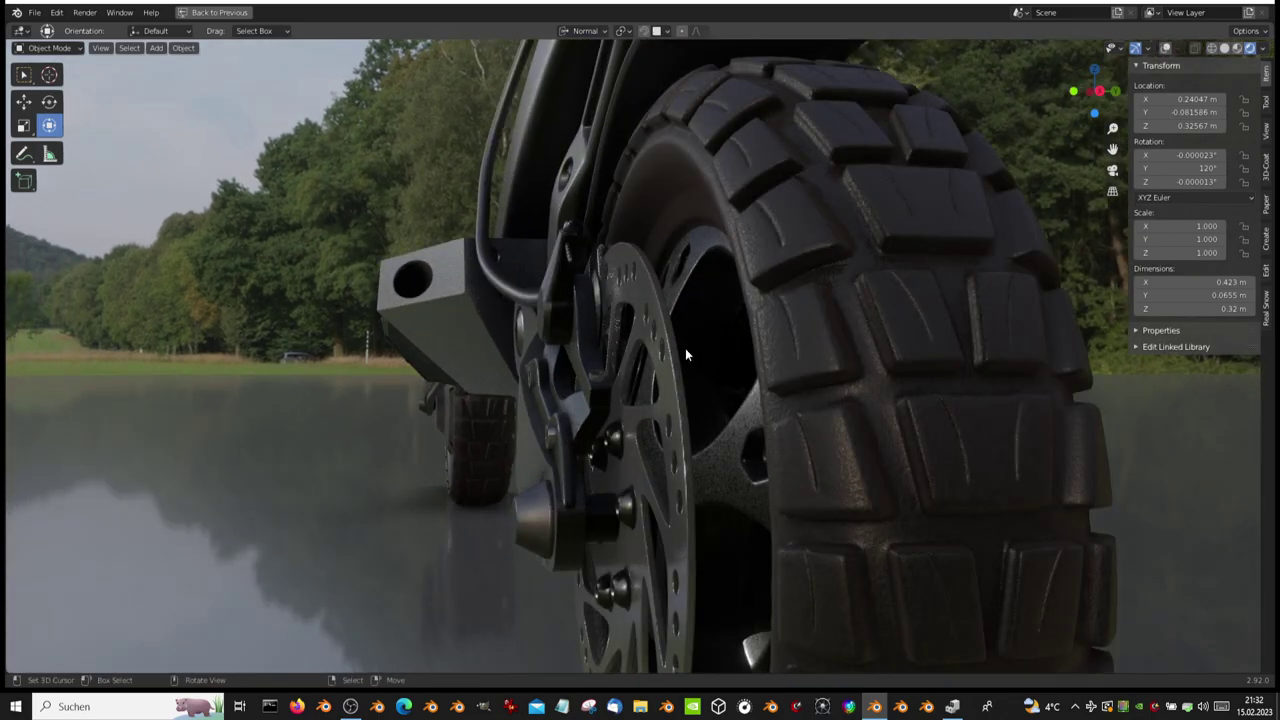
scroll(685, 348, "up", 2)
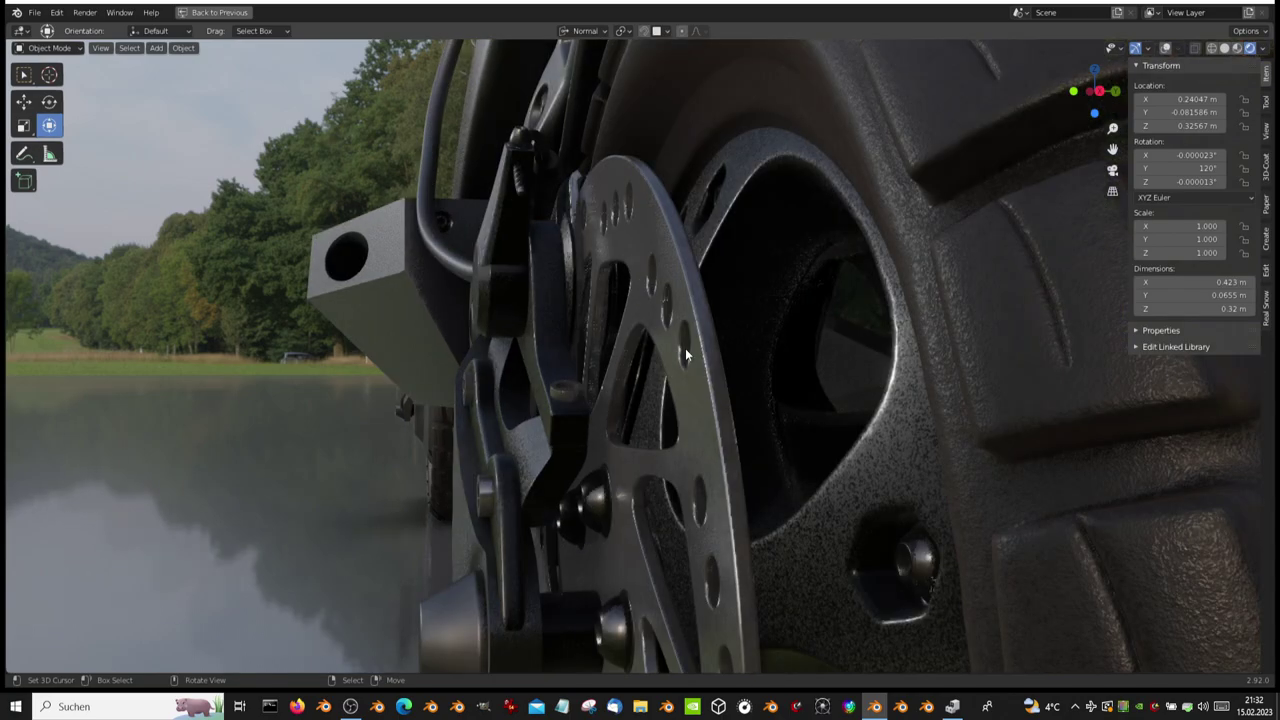
mouse_move(685, 348)
middle_mouse_down()
mouse_move(1041, 345)
mouse_move(729, 347)
middle_mouse_up()
scroll(838, 333, "up", 2)
mouse_move(838, 333)
middle_mouse_down()
mouse_move(774, 325)
mouse_move(766, 340)
mouse_move(854, 343)
mouse_move(787, 395)
mouse_move(766, 500)
mouse_move(783, 549)
mouse_move(614, 493)
mouse_move(523, 434)
mouse_move(517, 366)
mouse_move(699, 190)
mouse_move(737, 178)
mouse_move(736, 165)
mouse_move(645, 202)
mouse_move(426, 203)
mouse_move(749, 194)
mouse_move(666, 243)
mouse_move(699, 391)
mouse_move(634, 357)
mouse_move(551, 280)
mouse_move(614, 320)
mouse_move(512, 287)
middle_mouse_up()
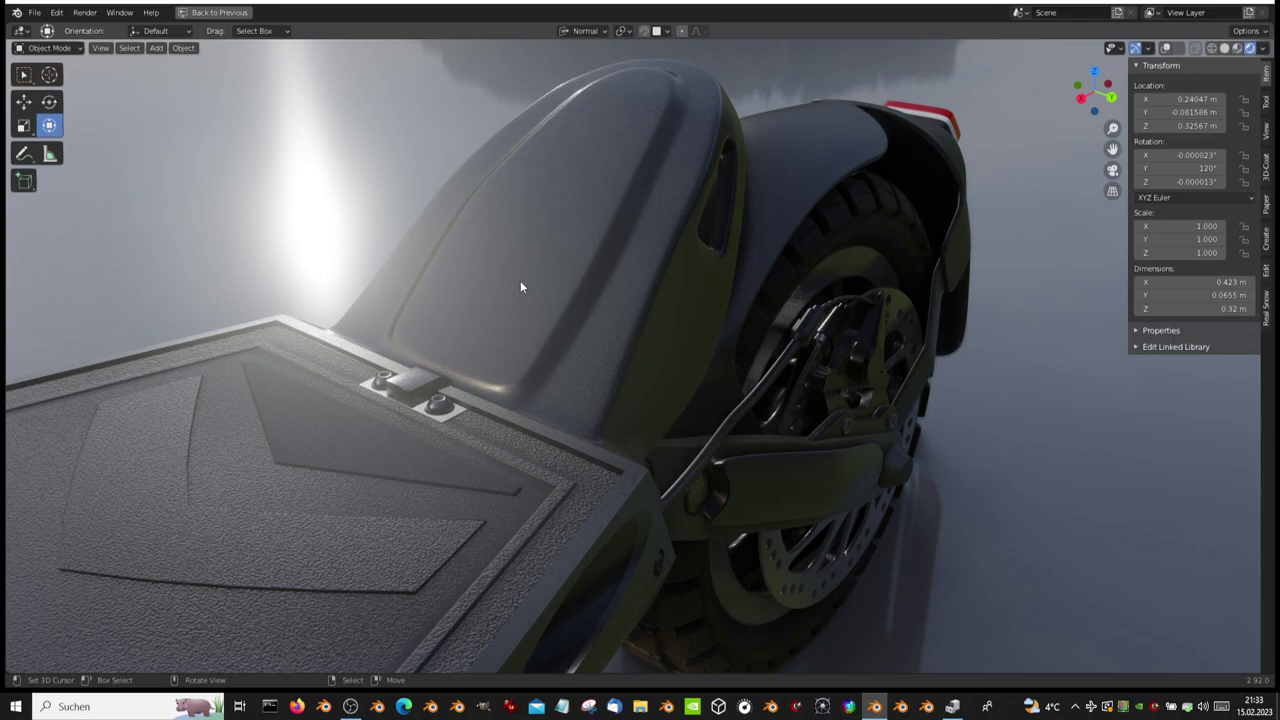